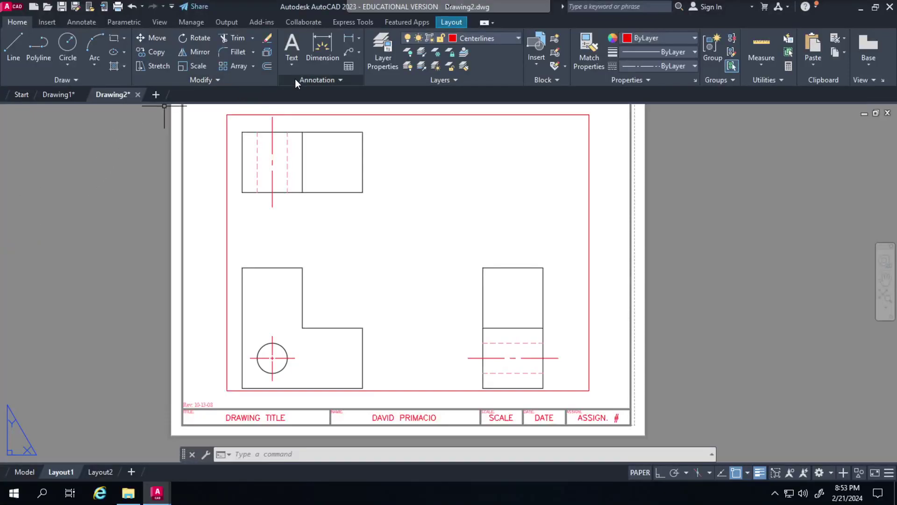
Dimension the front-view hole as Ø0.5000 on the Annotation layer, leader up and right
click(82, 22)
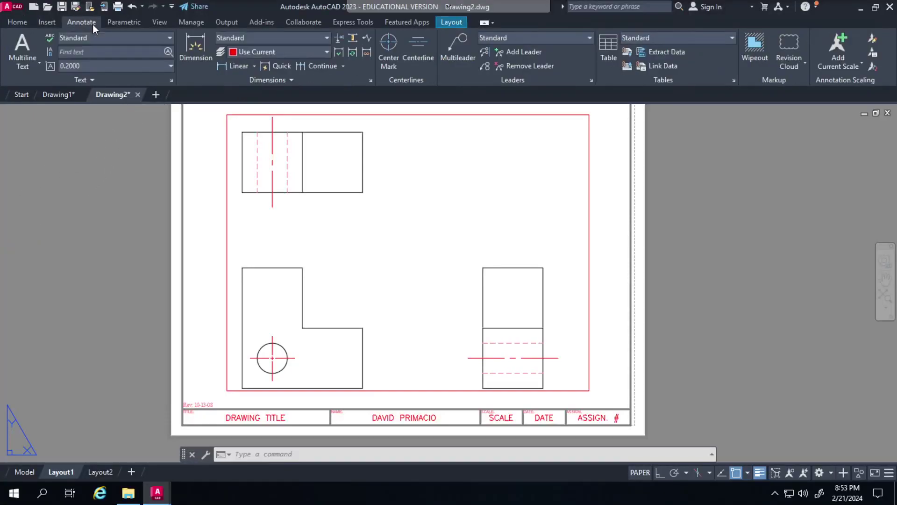
click(253, 68)
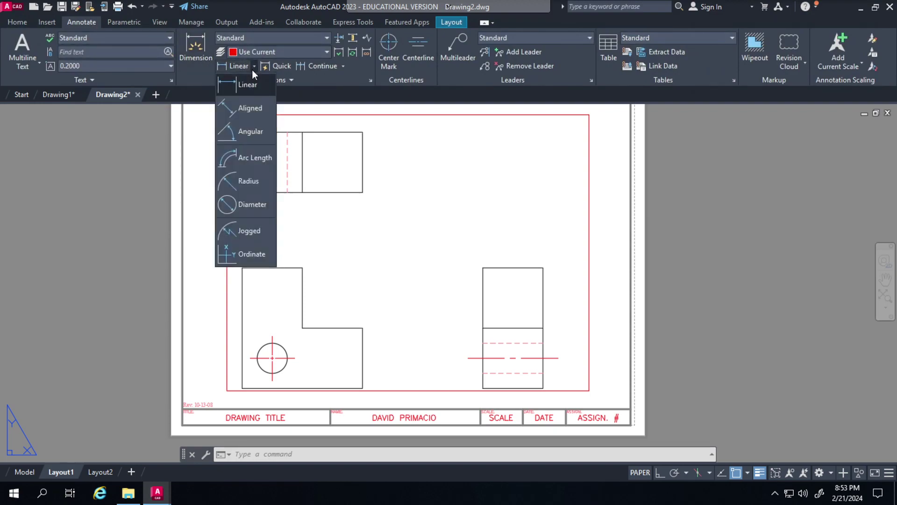
click(232, 206)
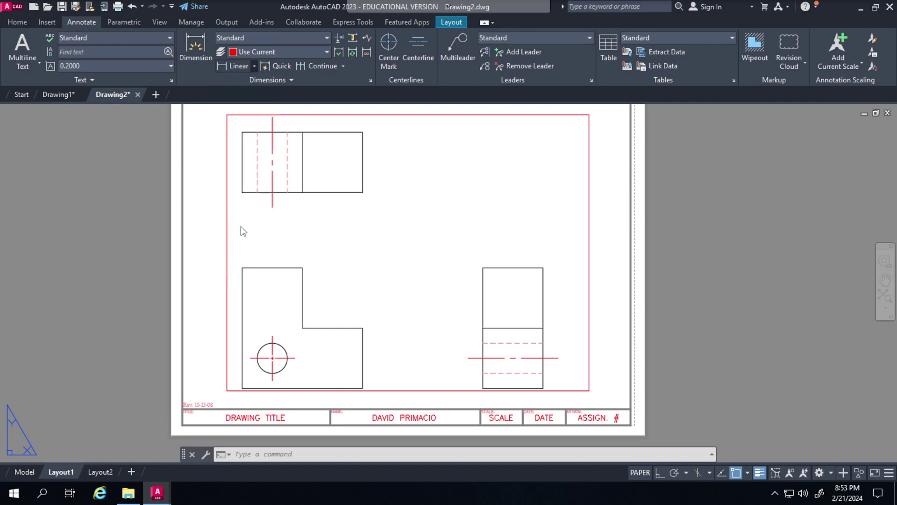
click(283, 348)
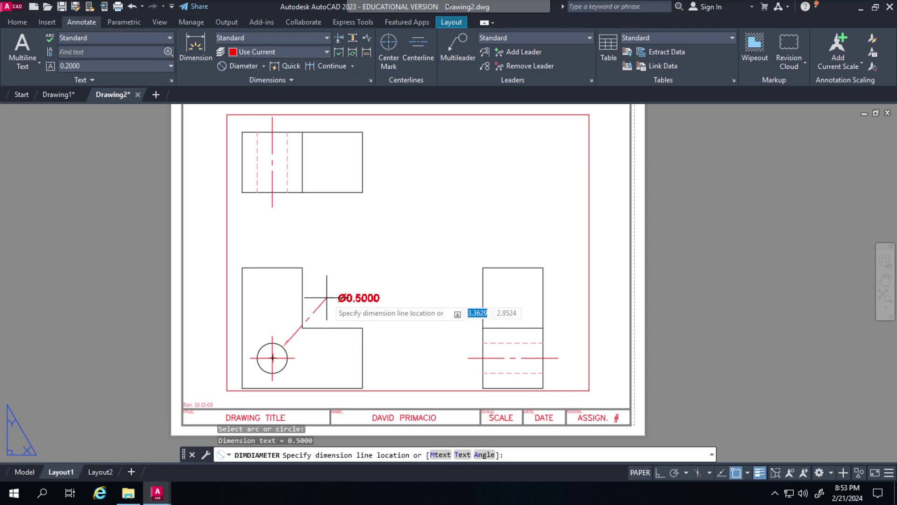
click(327, 51)
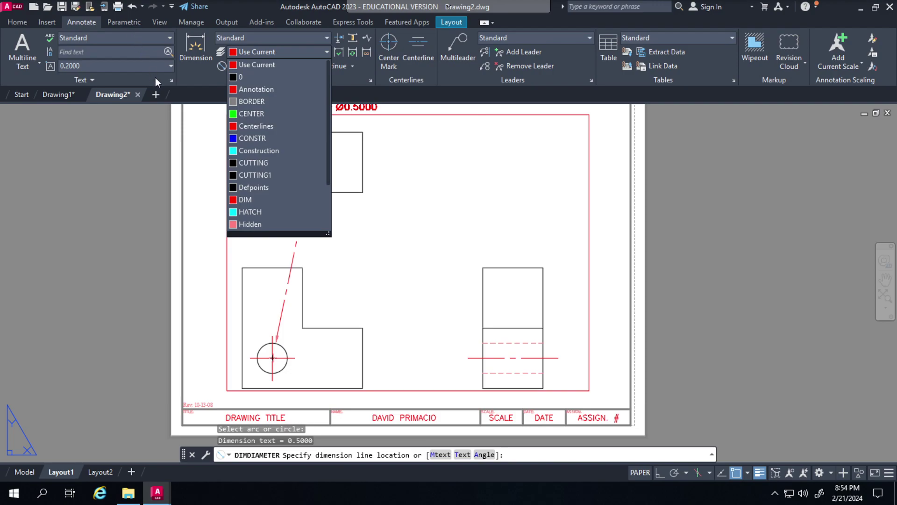
click(239, 90)
click(319, 297)
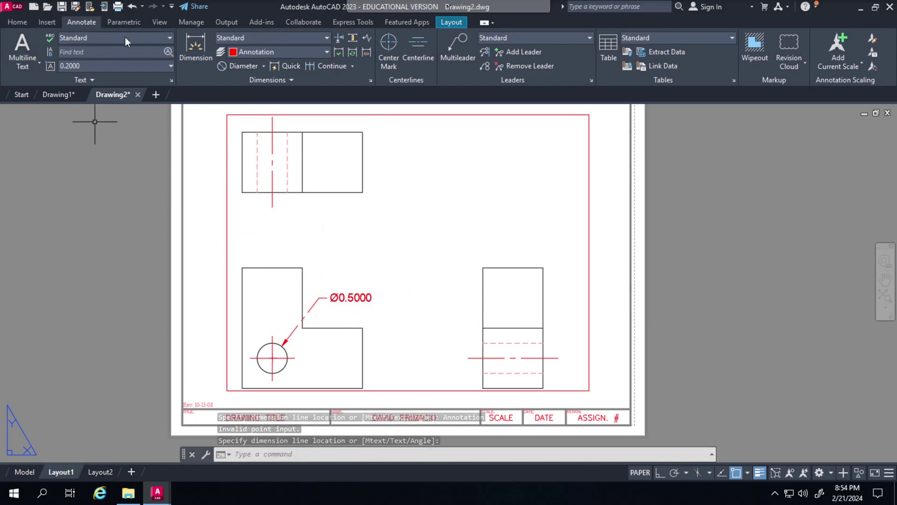
click(347, 298)
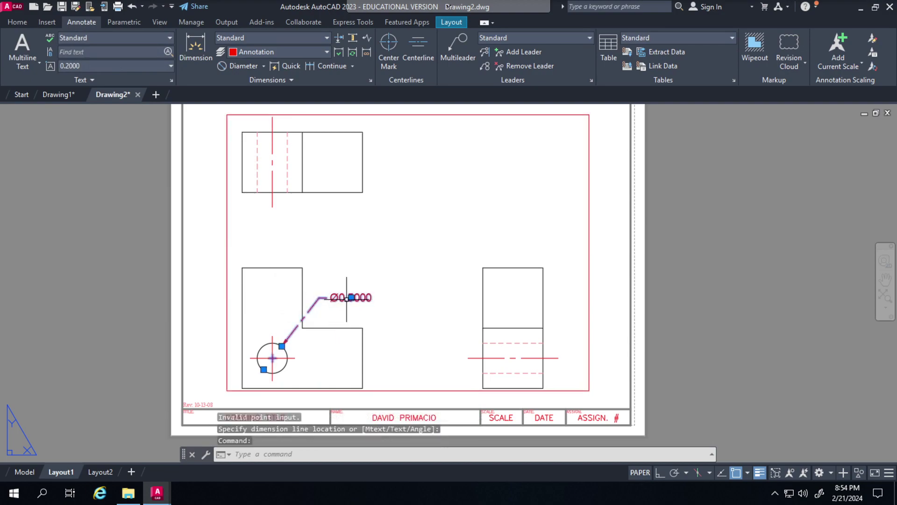
Delete the existing diameter dimension and set the dimension layer override to Annotation
key(Delete)
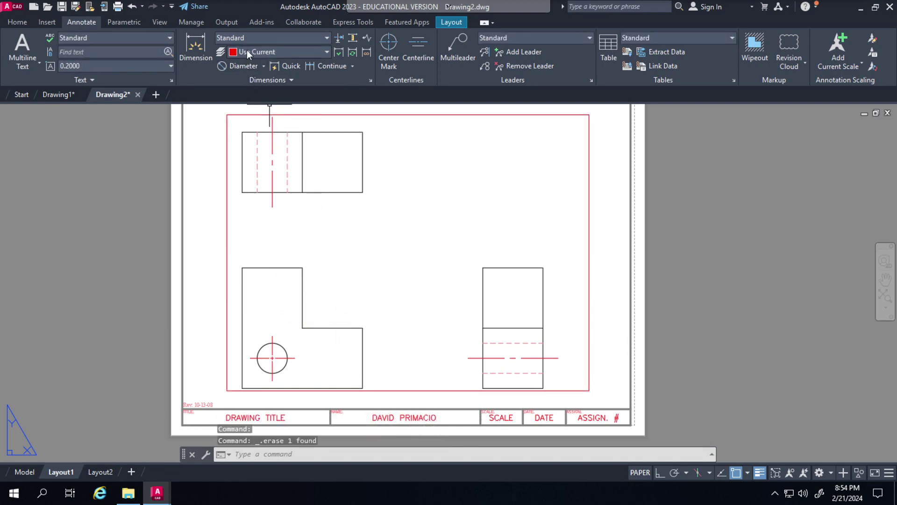
click(246, 50)
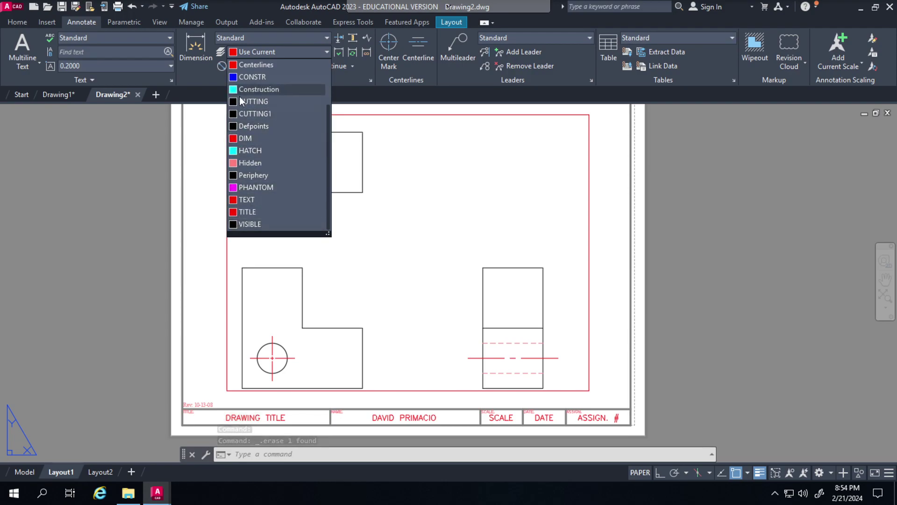
scroll(239, 97, up, 3)
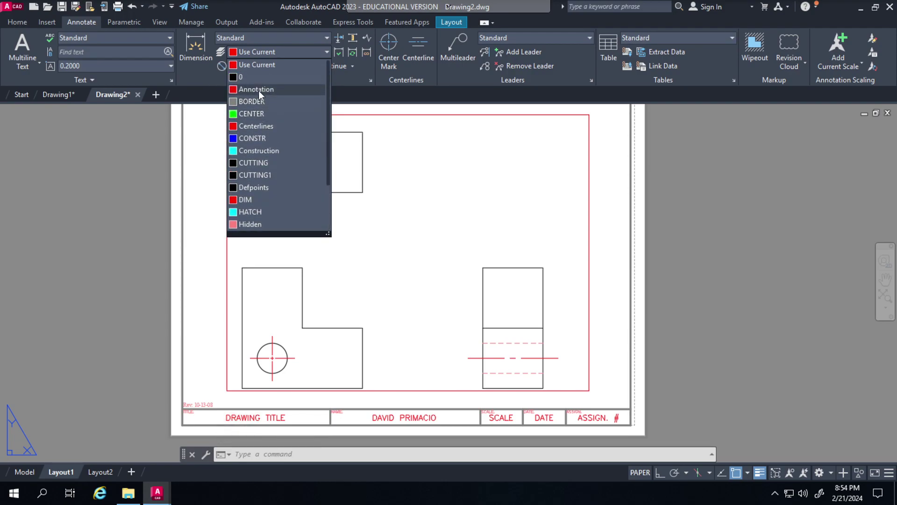
click(259, 90)
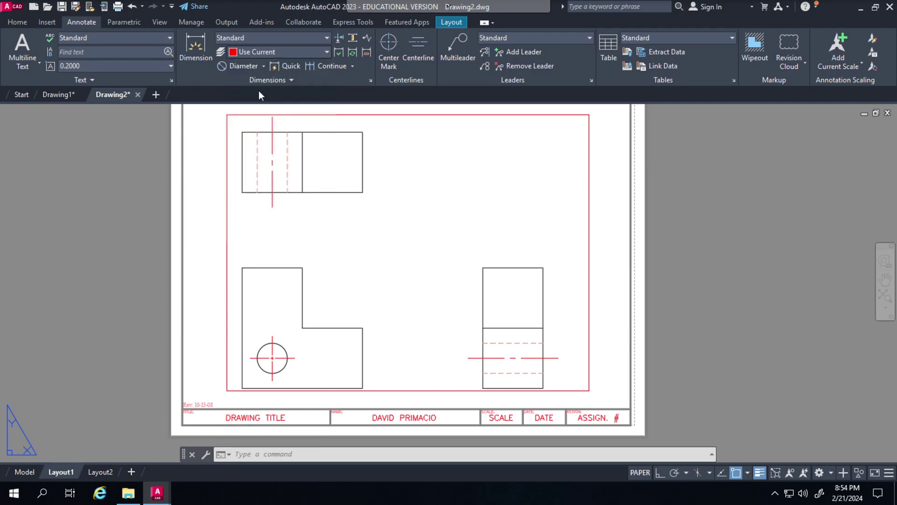
Redraw the hole's Ø0.5000 diameter dimension with its label above the front view's step
click(279, 65)
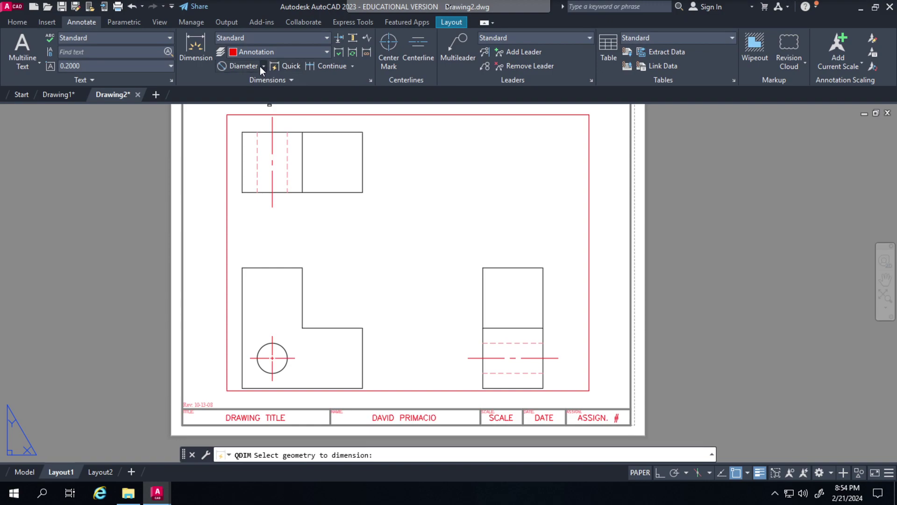
click(242, 67)
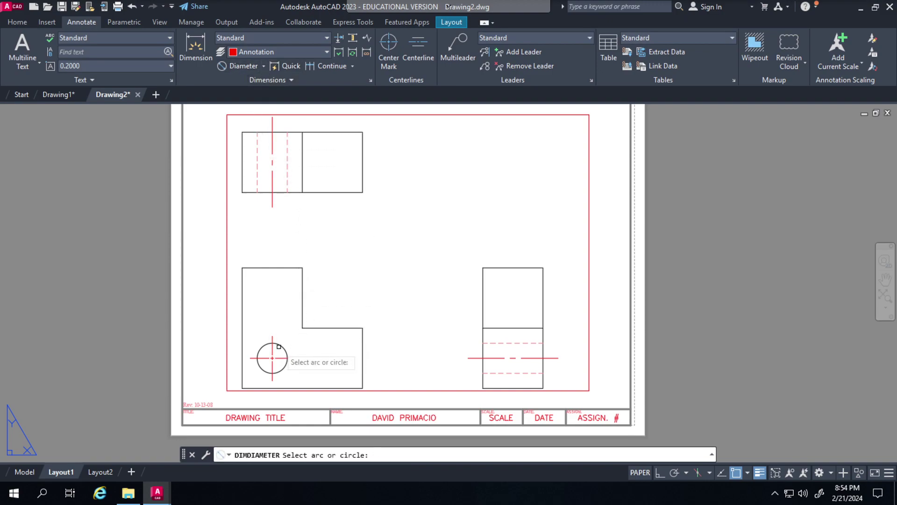
click(283, 346)
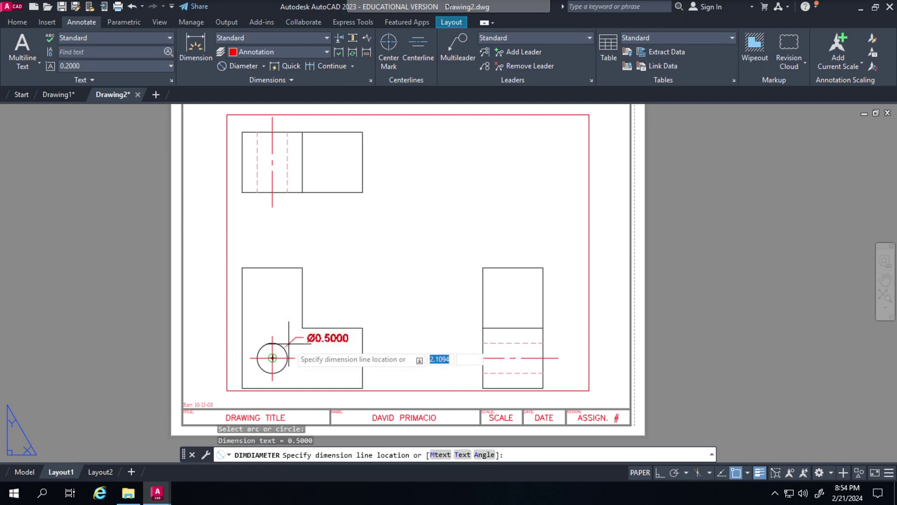
click(349, 287)
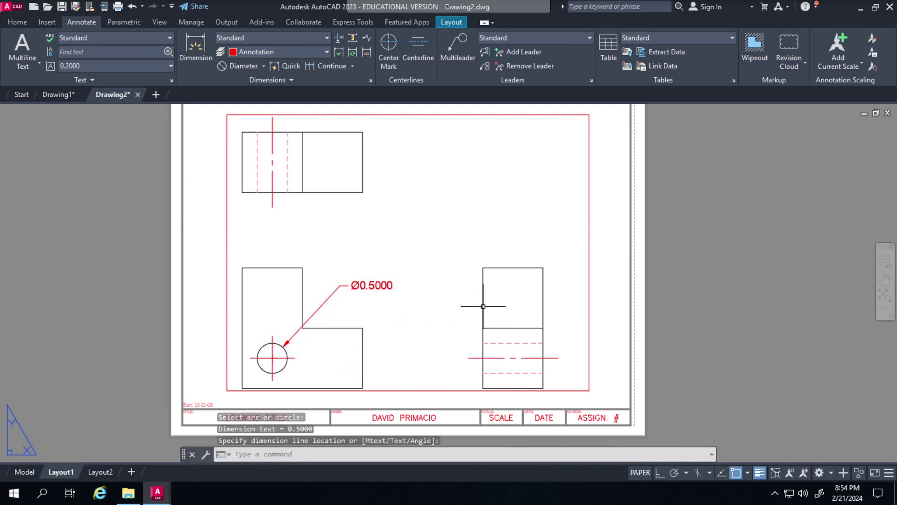
Add a 1.0000 linear width dimension above the front view's upper block
click(263, 66)
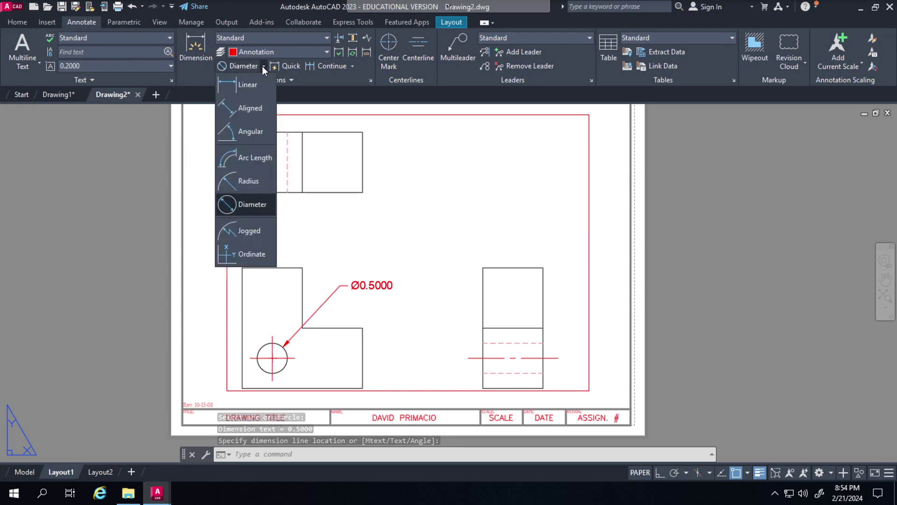
click(242, 89)
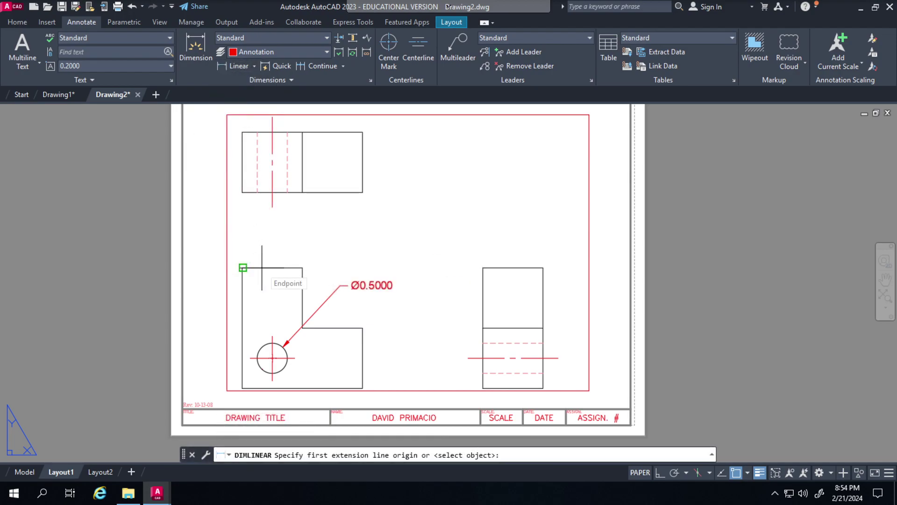
click(243, 267)
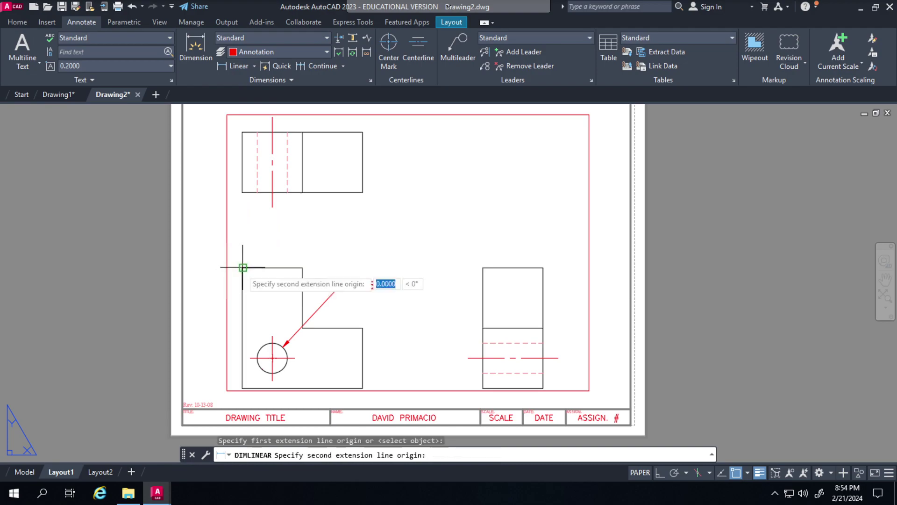
click(303, 268)
click(304, 239)
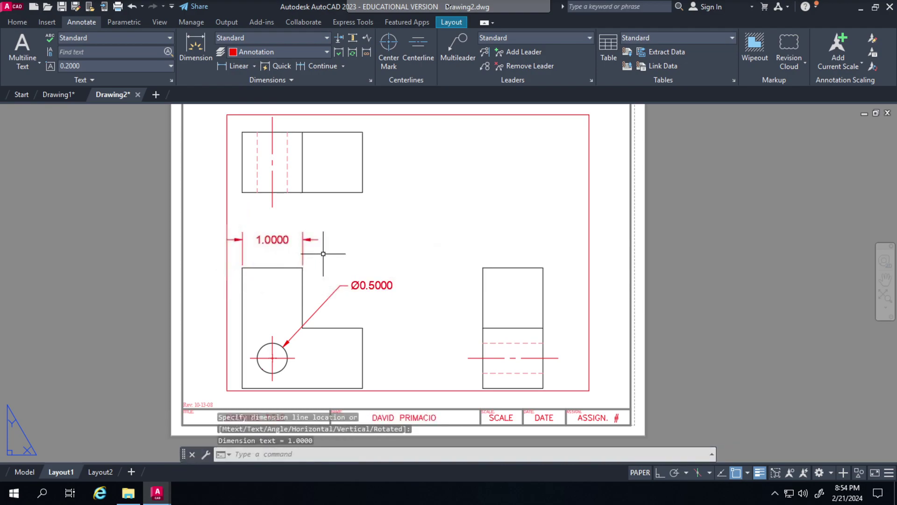
click(243, 192)
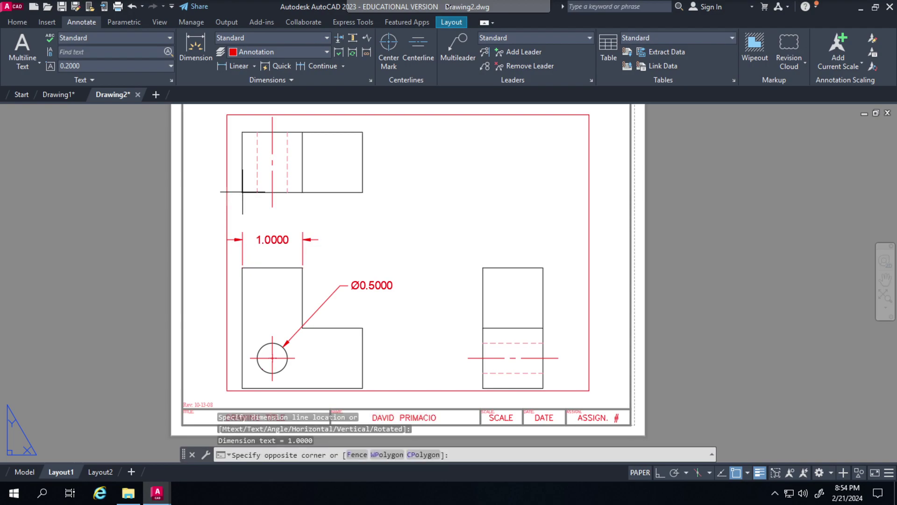
Using DIM, add a 2.0000 width, a 1.0000 step height and a 2.0000 right-view height
click(197, 45)
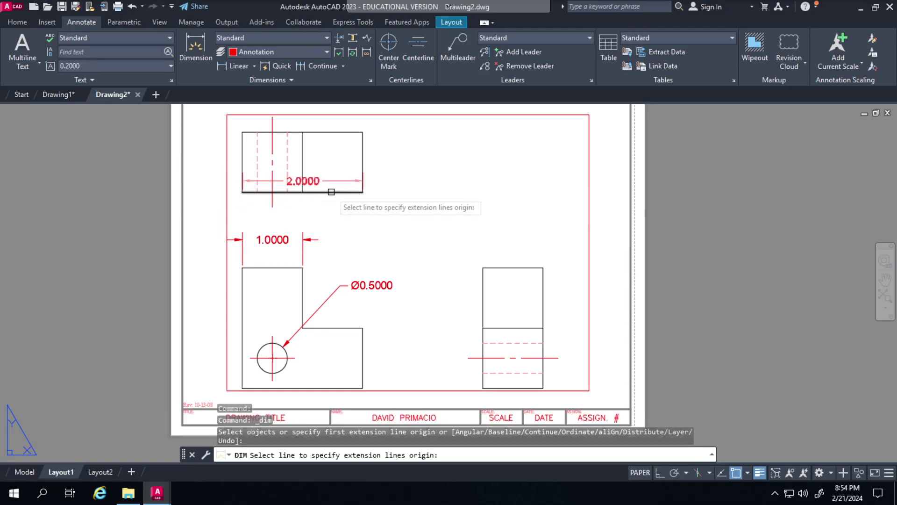
click(331, 193)
click(332, 193)
click(327, 215)
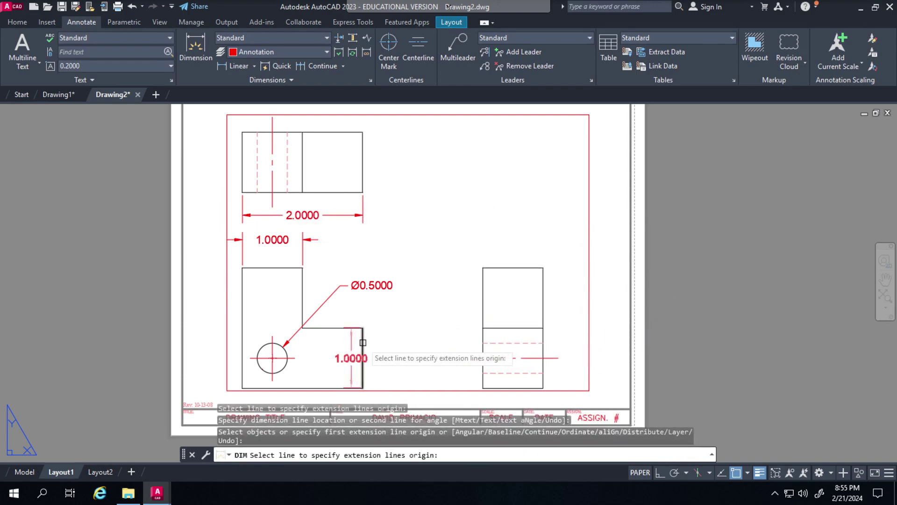
click(363, 359)
click(389, 341)
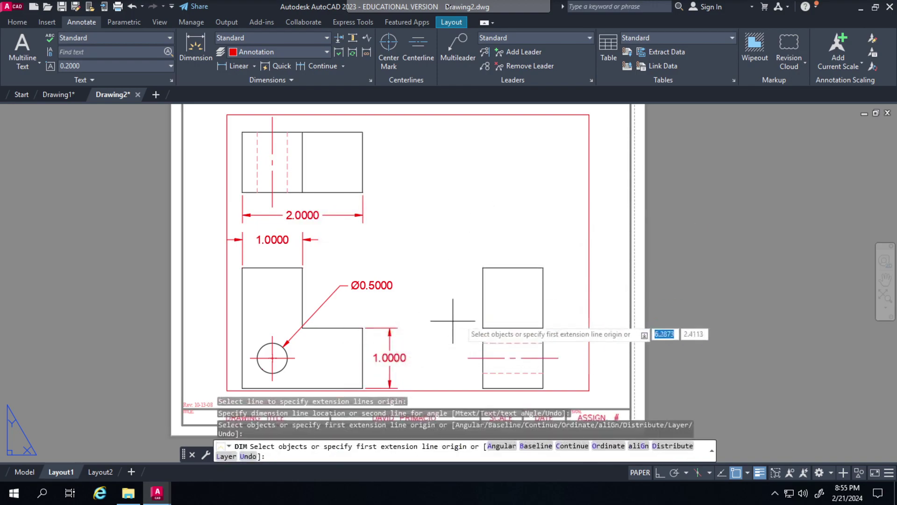
click(542, 292)
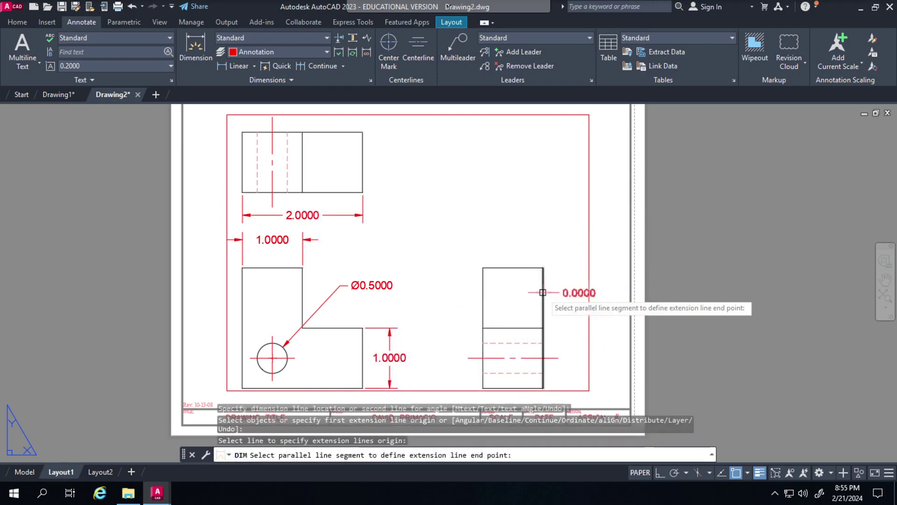
click(586, 305)
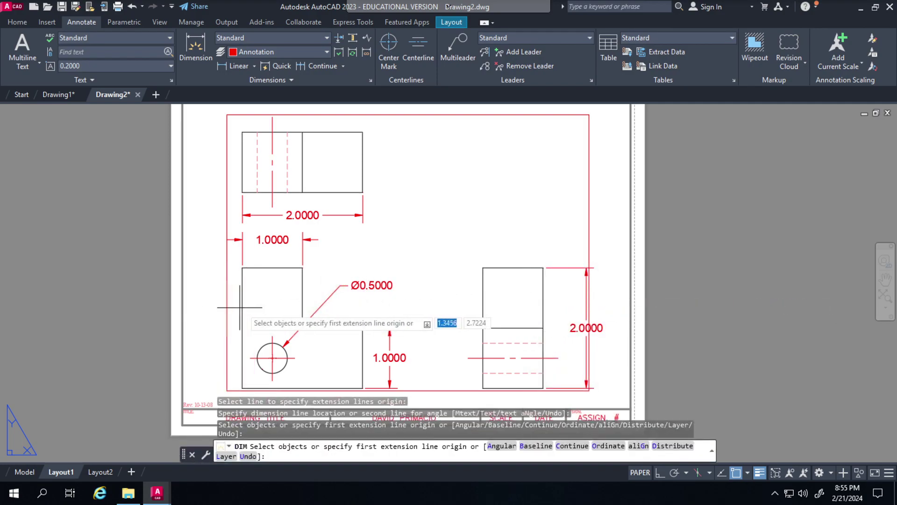
scroll(392, 309, up, 2)
scroll(383, 304, down, 2)
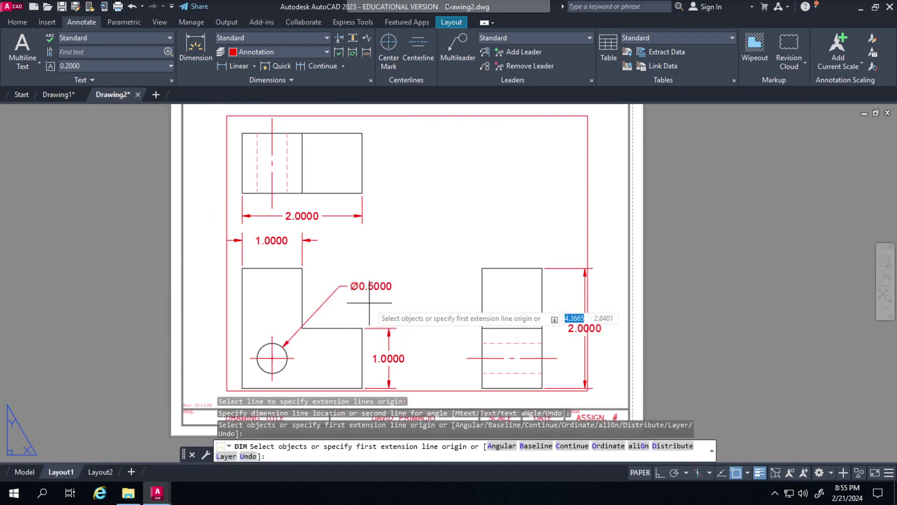
Add a horizontal 0.5000 dimension from the part's left edge to the hole centreline
scroll(383, 309, down, 2)
scroll(327, 311, up, 4)
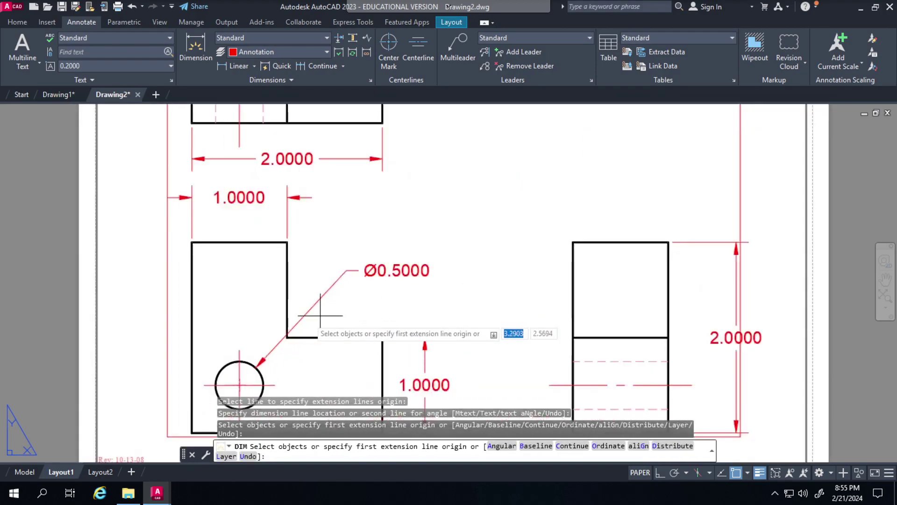
scroll(236, 323, down, 1)
scroll(299, 327, up, 1)
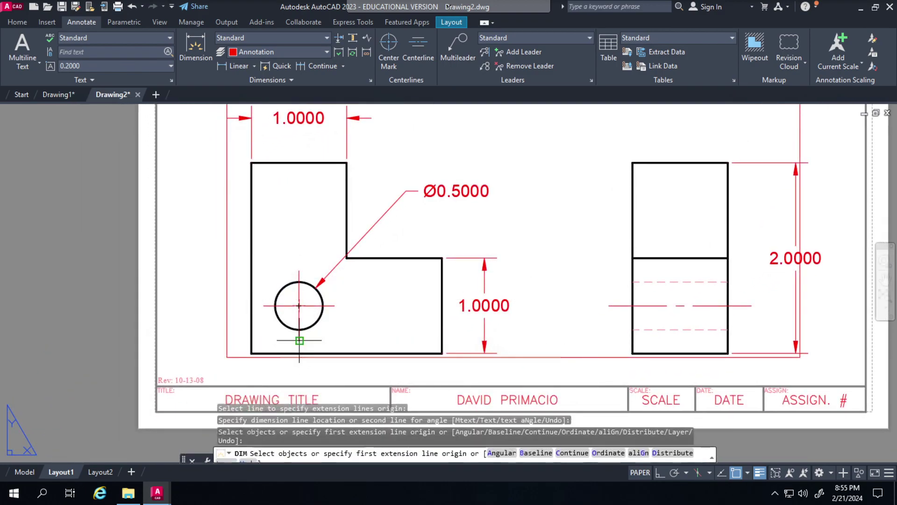
click(299, 341)
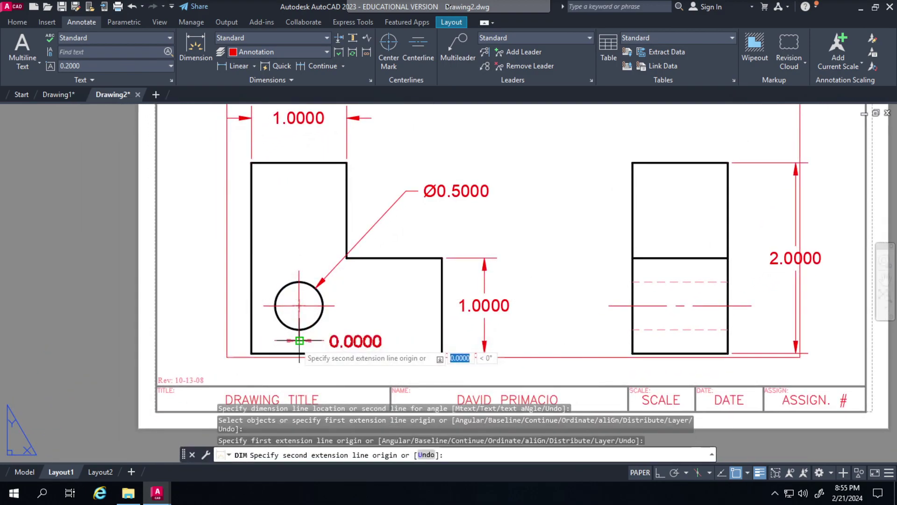
click(253, 352)
middle_drag(290, 379, 252, 245)
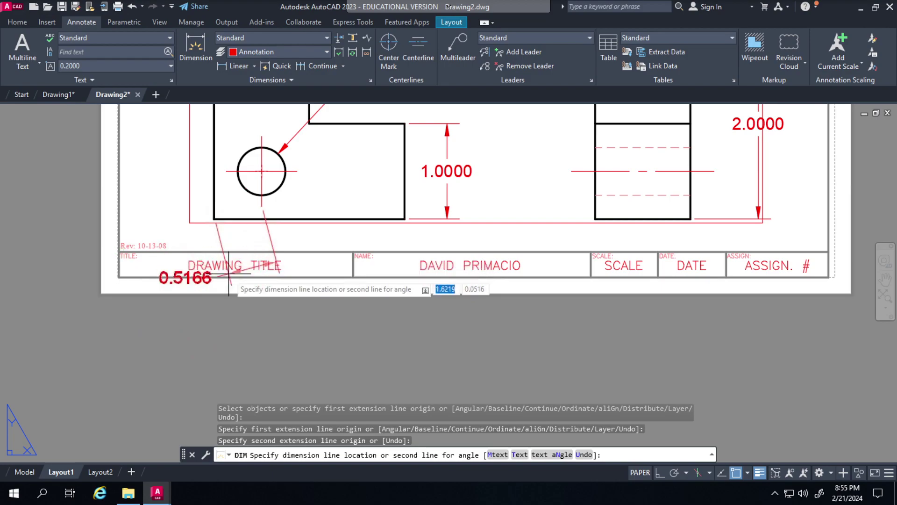
click(196, 305)
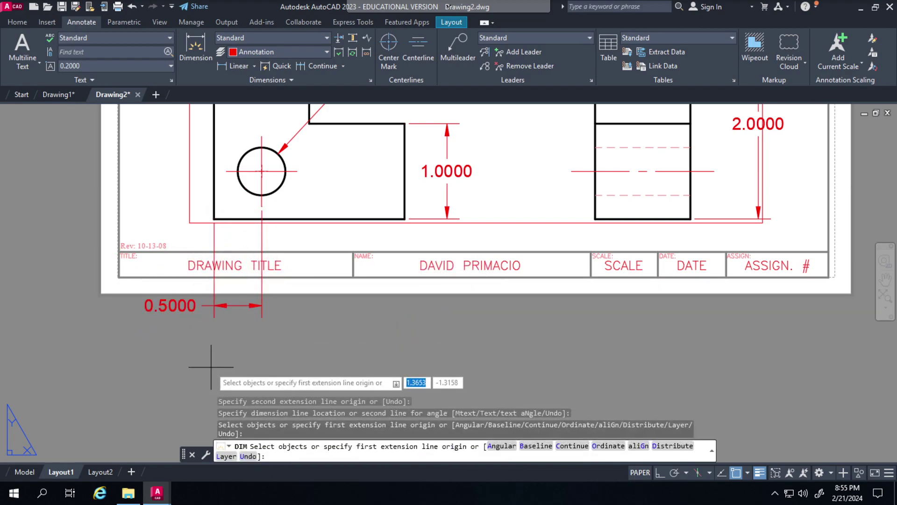
Add a vertical 0.5000 dimension from the part's lower-left corner to the hole centre
click(214, 219)
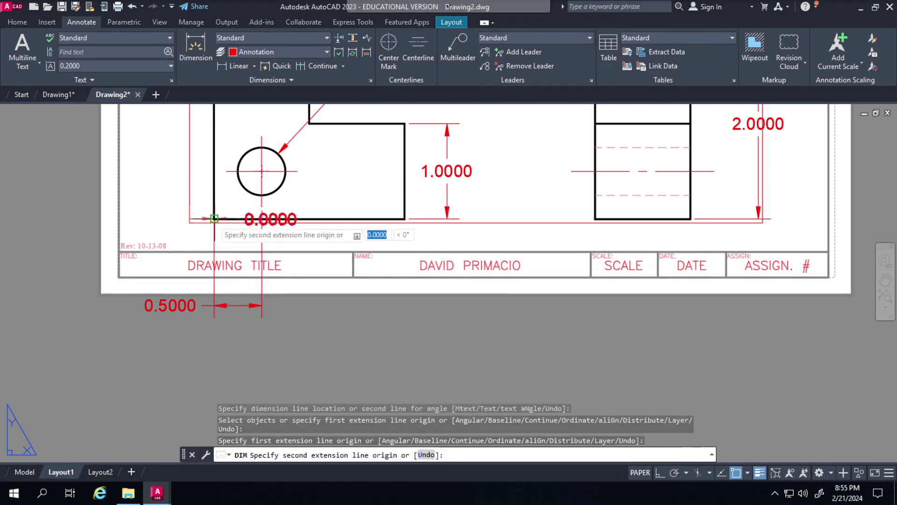
click(227, 171)
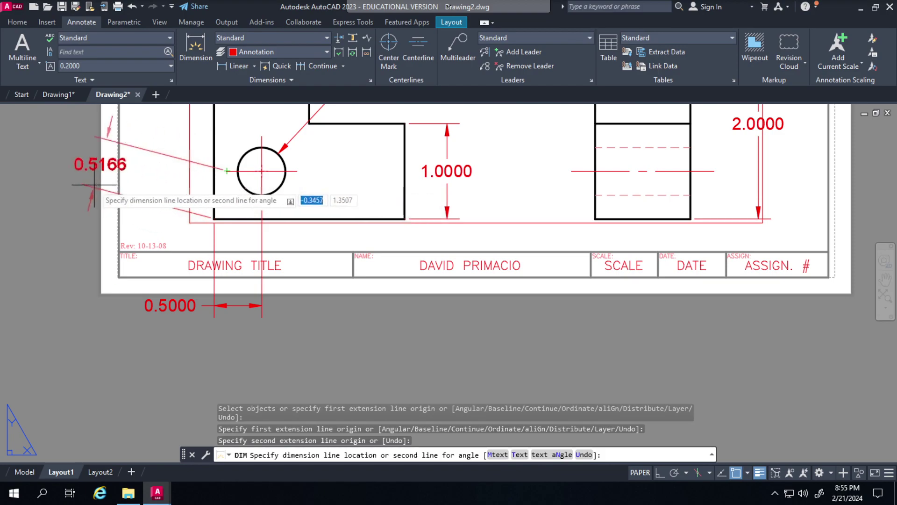
click(46, 202)
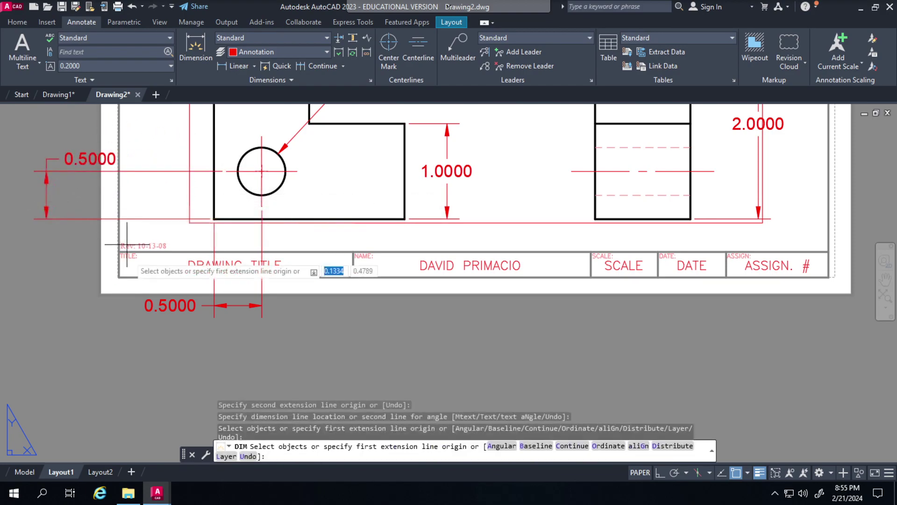
click(176, 317)
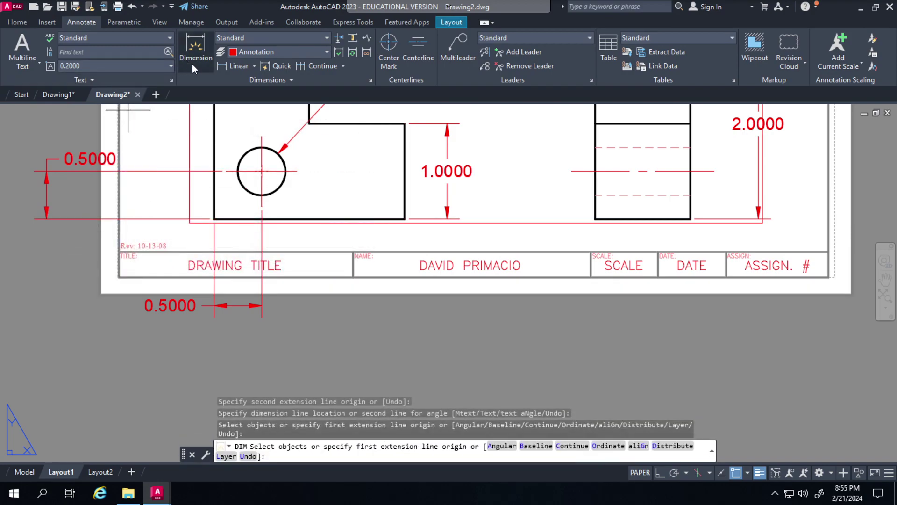
click(20, 22)
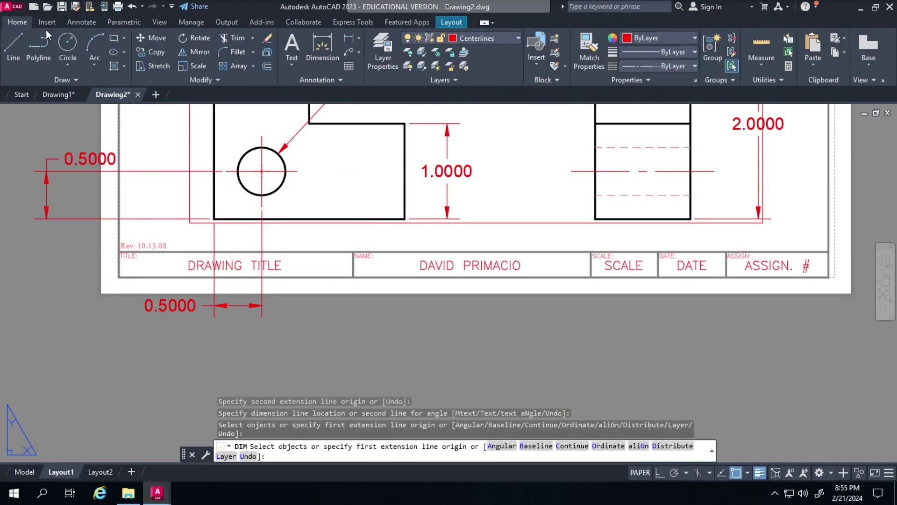
click(183, 53)
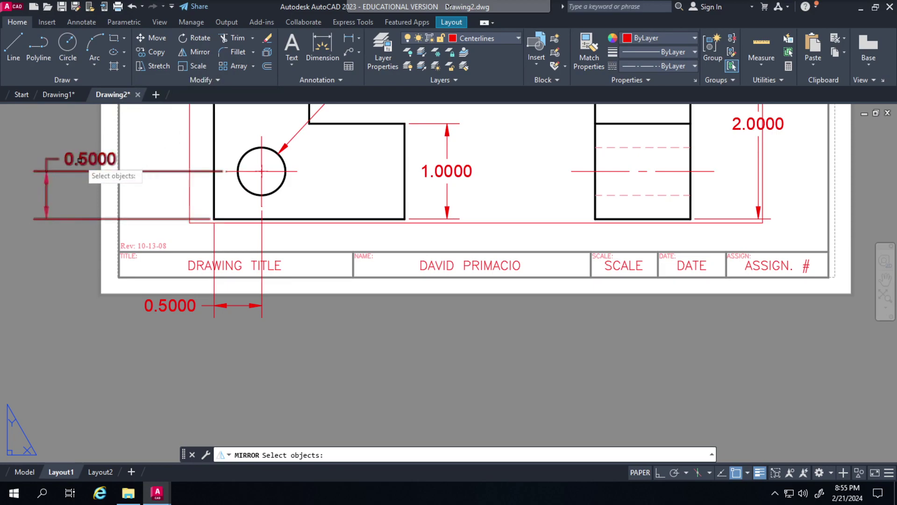
click(45, 168)
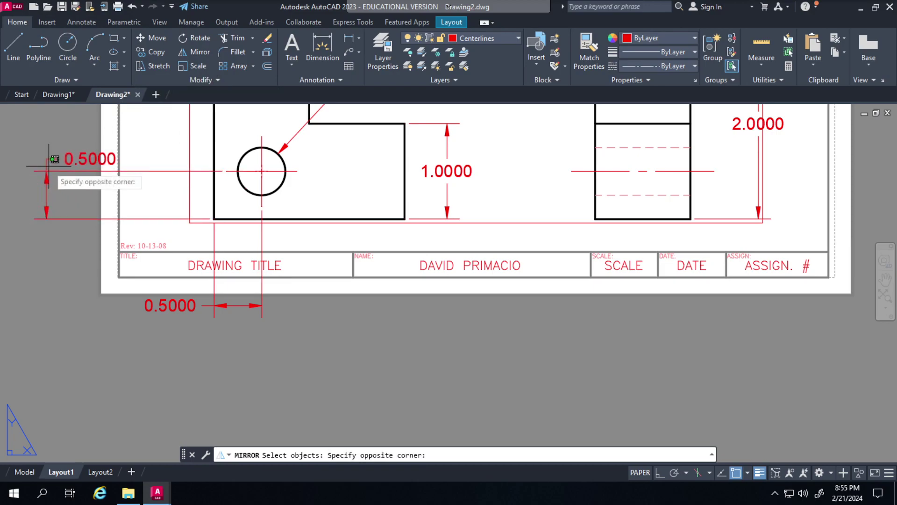
click(52, 159)
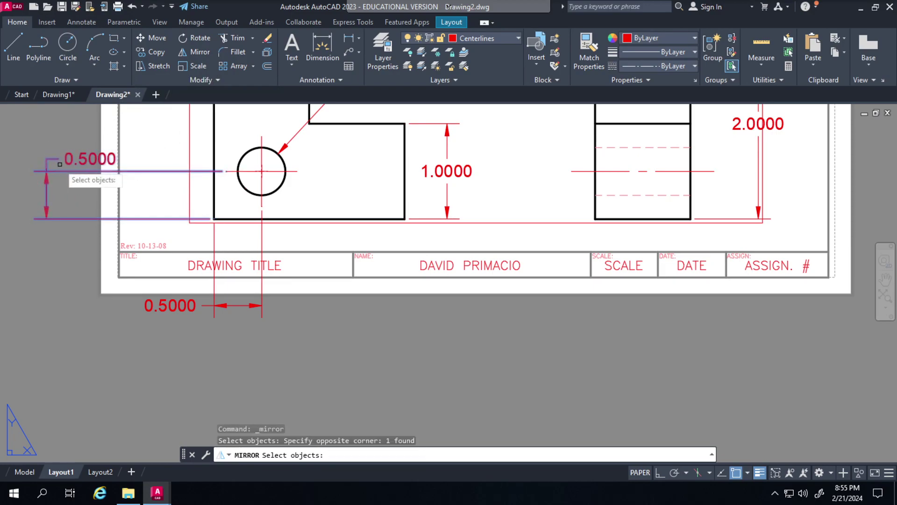
click(46, 189)
click(48, 162)
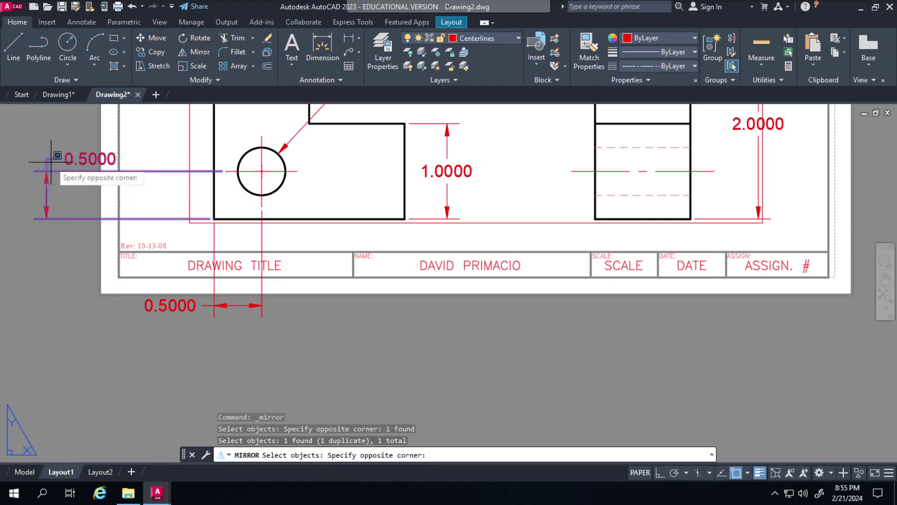
key(Escape)
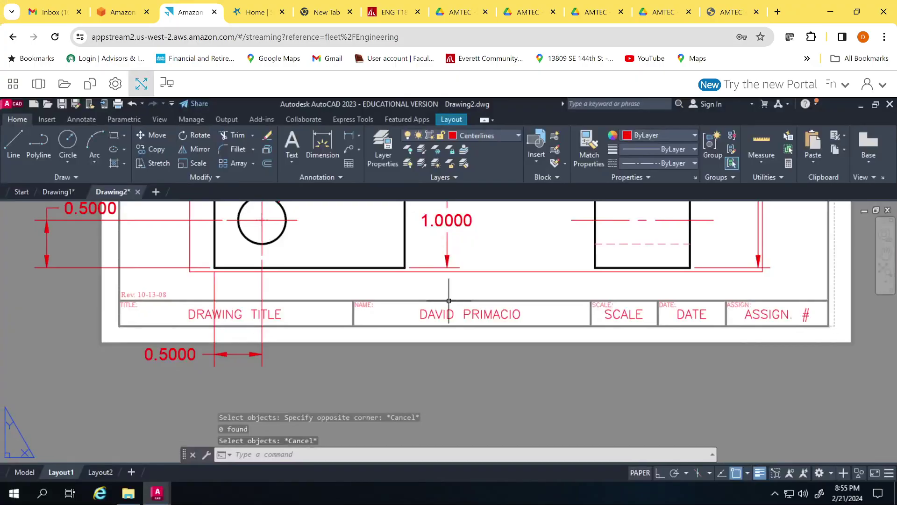
click(141, 83)
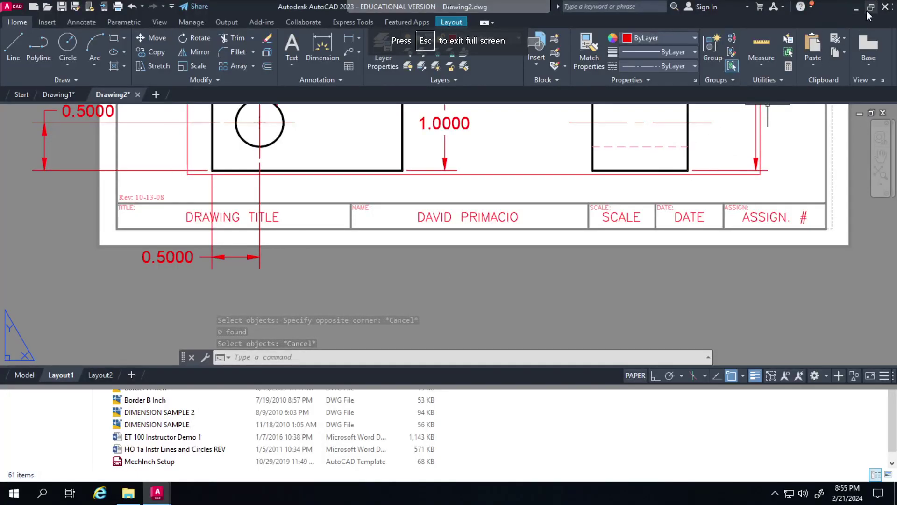
Zoom in on the hole and move the vertical 0.5000 dimension inside the sheet border
click(868, 10)
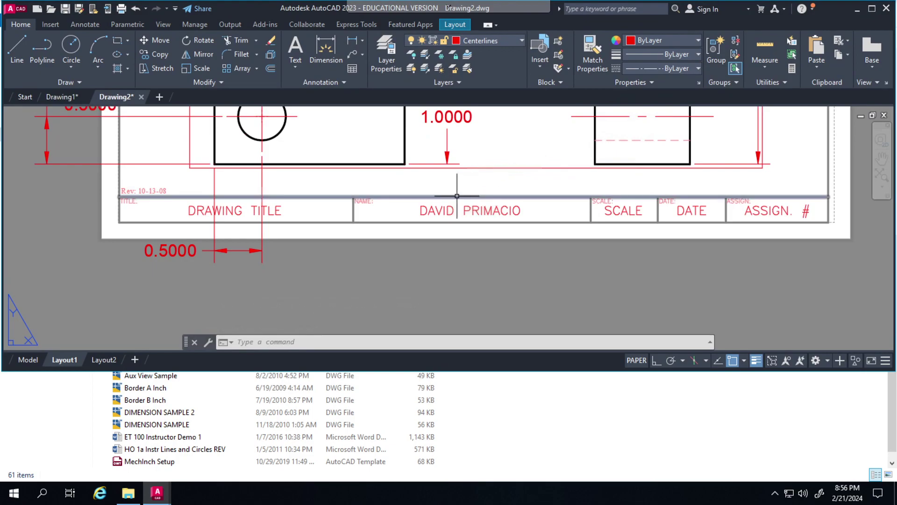
click(867, 15)
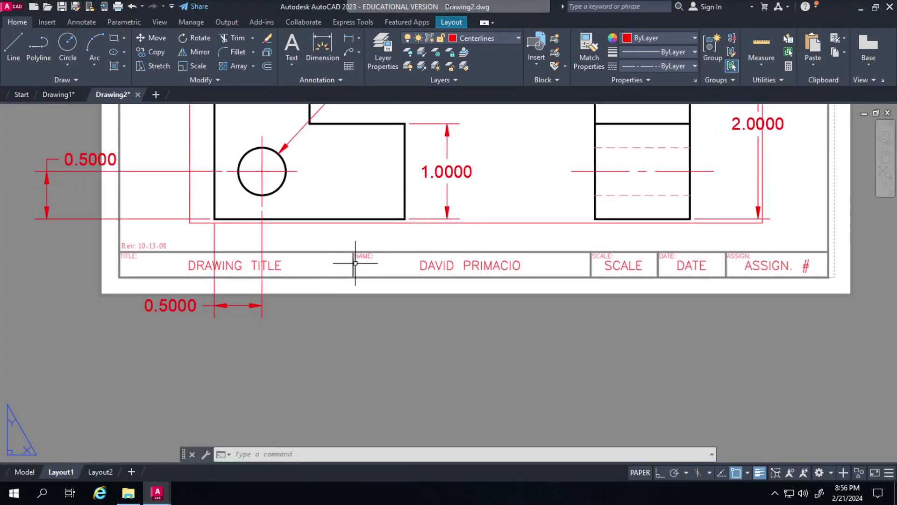
scroll(301, 295, down, 1)
scroll(301, 295, up, 1)
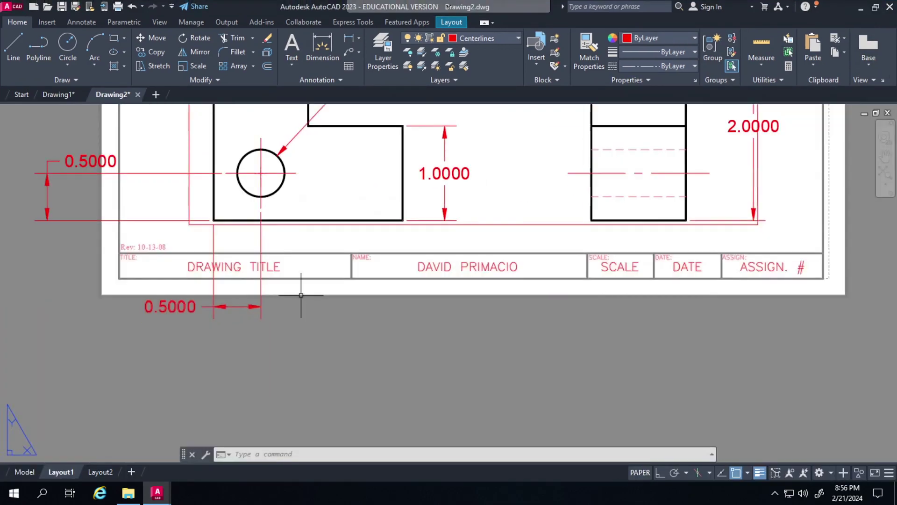
middle_drag(301, 295, 351, 359)
scroll(323, 281, up, 2)
middle_drag(121, 303, 254, 280)
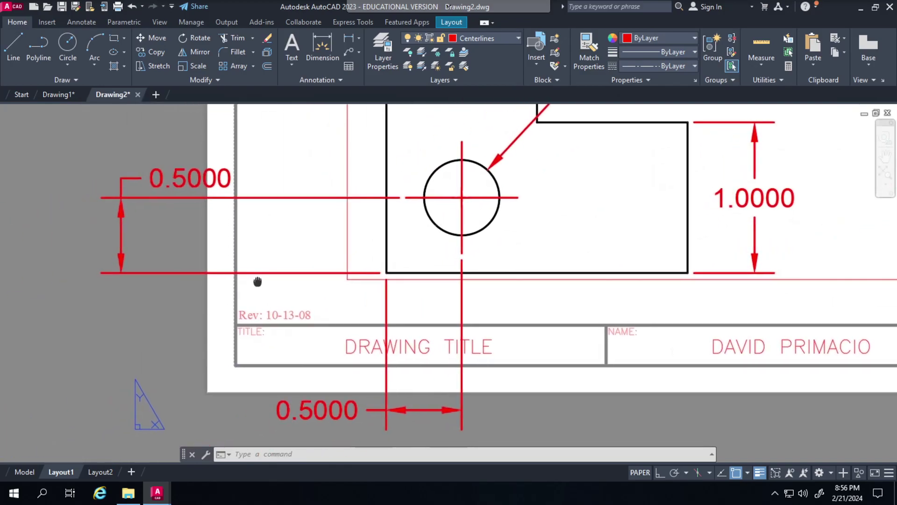
click(122, 233)
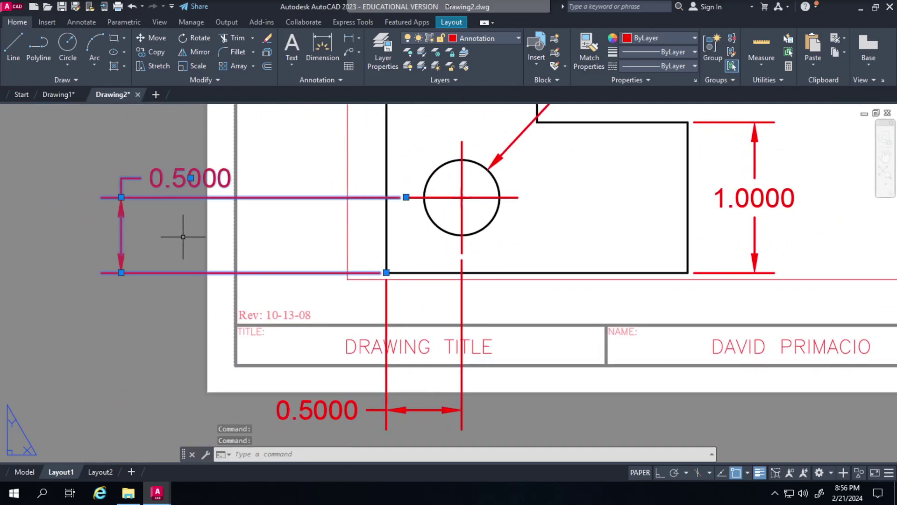
drag(122, 232, 297, 237)
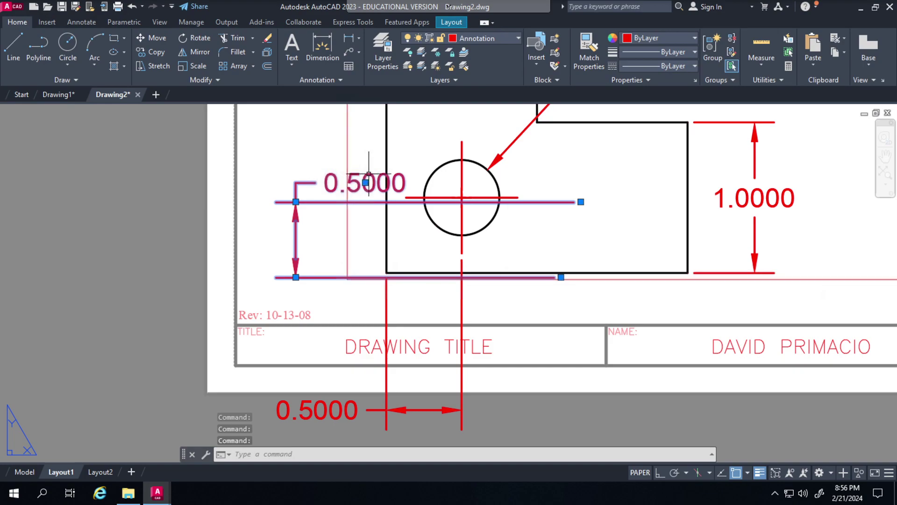
Reposition the vertical dimension's text above its dimension line
mouse_move(369, 183)
mouse_down()
mouse_move(267, 176)
mouse_move(359, 187)
mouse_up()
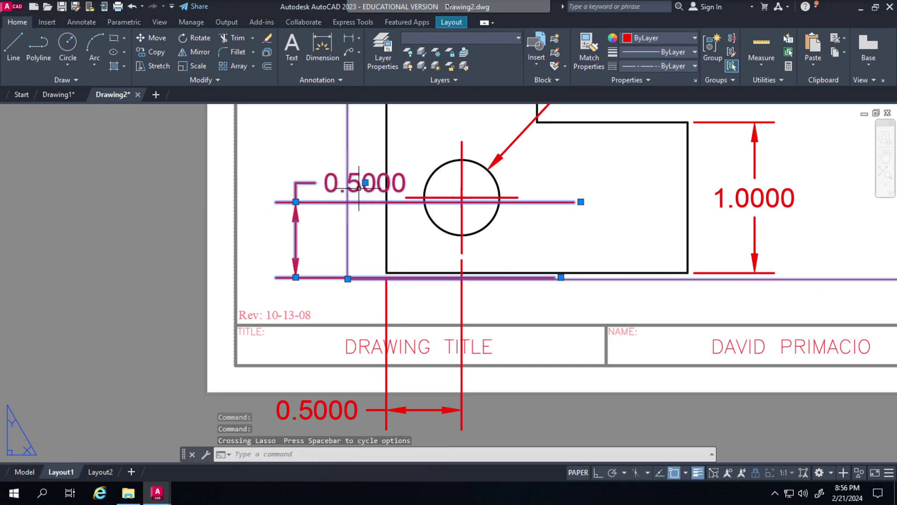
click(365, 182)
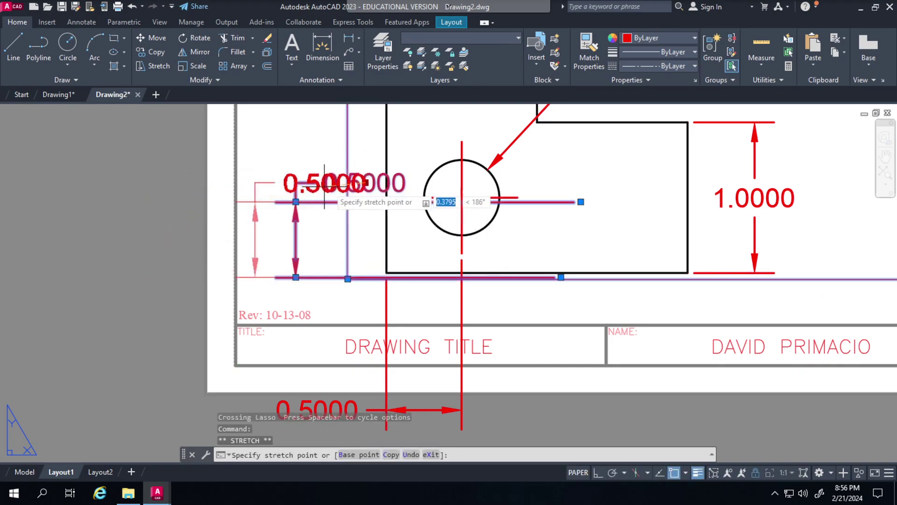
right_click(429, 179)
key(Escape)
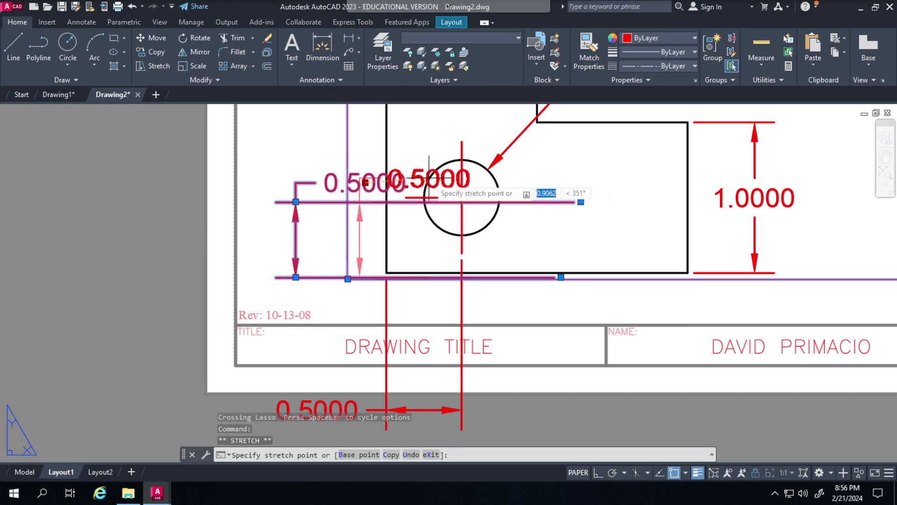
click(397, 178)
click(409, 225)
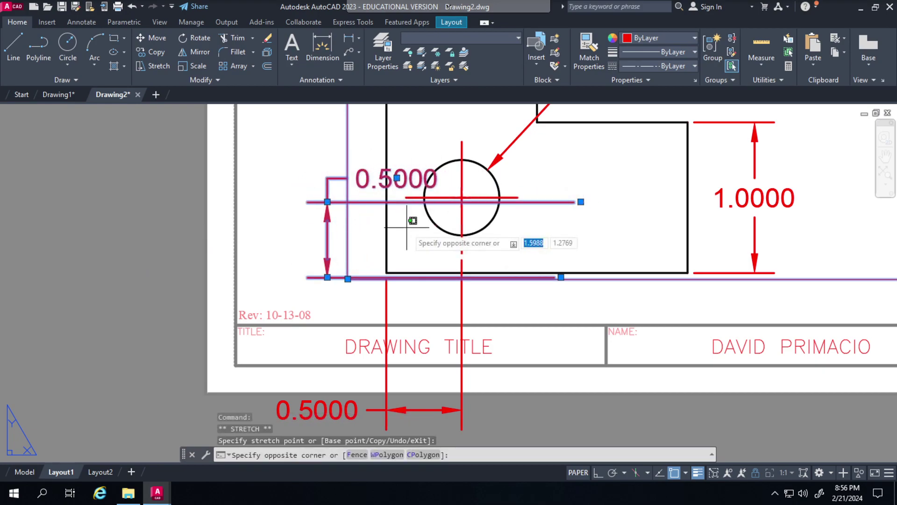
click(274, 264)
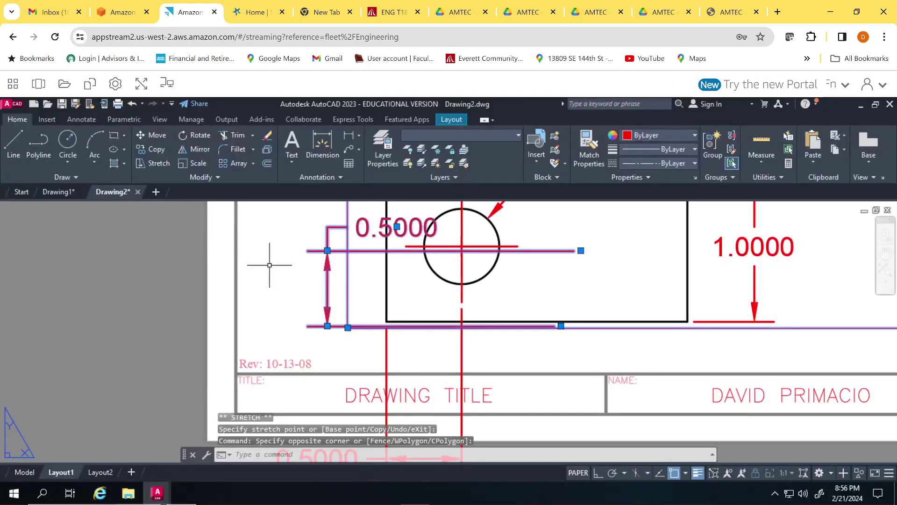
Delete the vertical 0.5000 hole-location dimension
scroll(287, 327, up, 2)
scroll(284, 331, down, 2)
scroll(285, 331, down, 2)
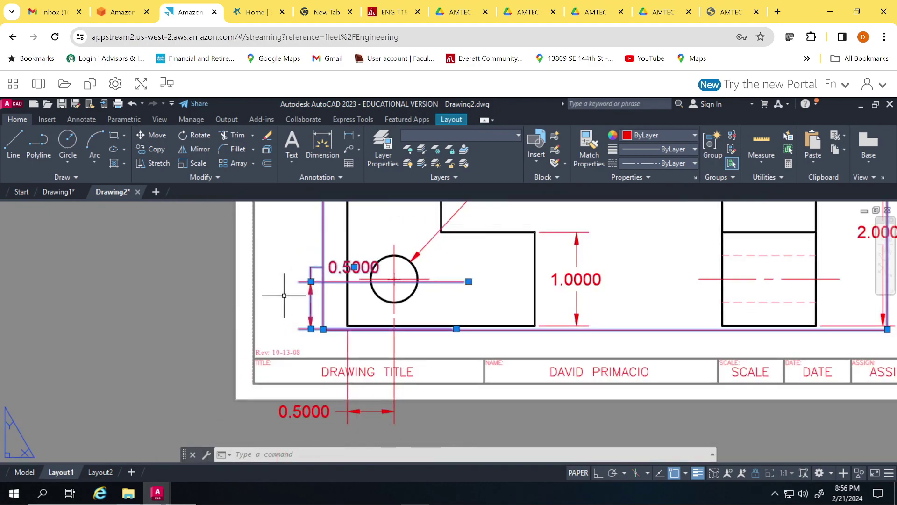
click(286, 294)
key(Escape)
key(Escape)
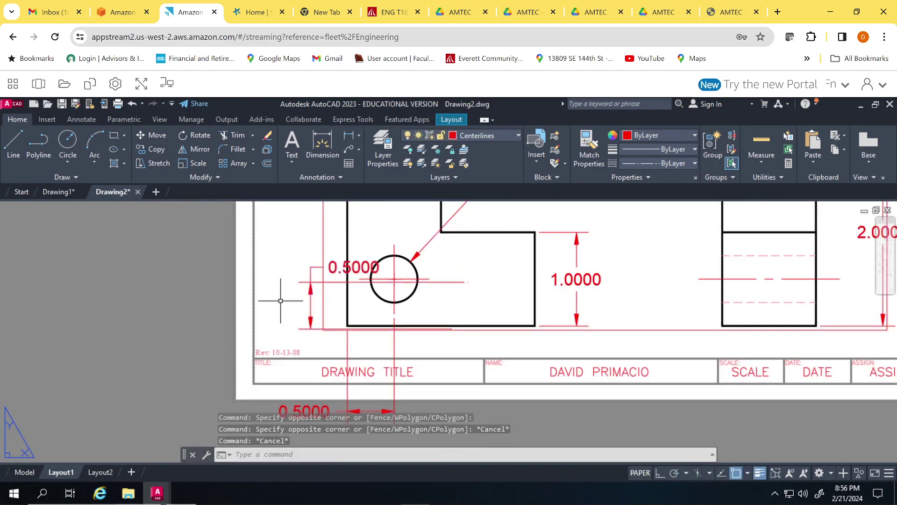
click(310, 297)
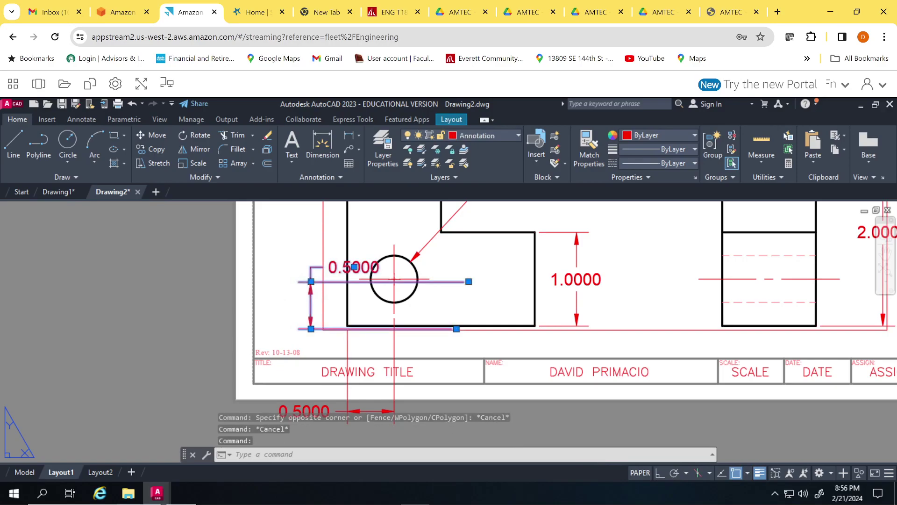
key(Delete)
Move the horizontal 0.5000 dimension up to sit just above the title block
click(316, 410)
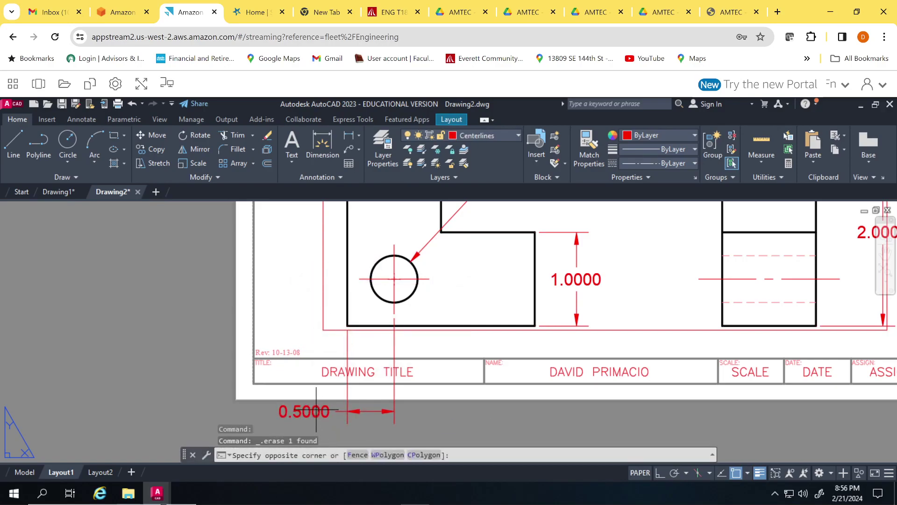
click(311, 415)
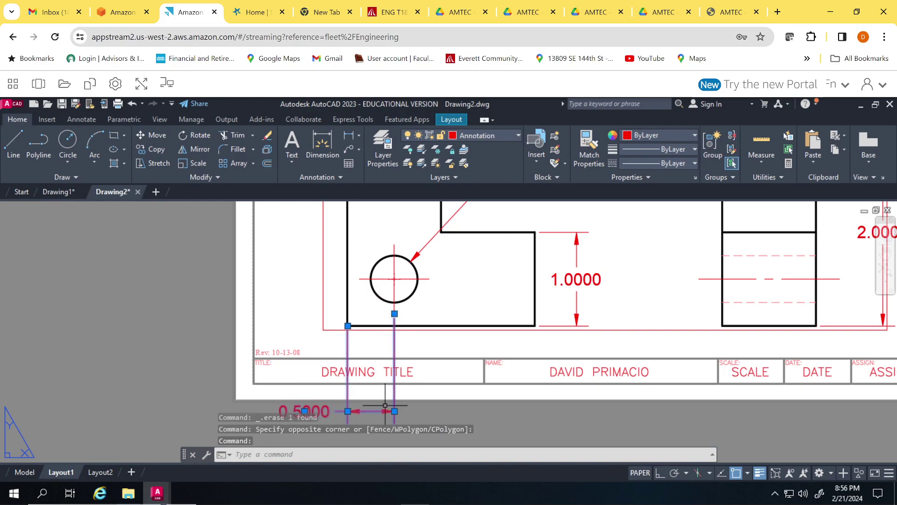
click(304, 411)
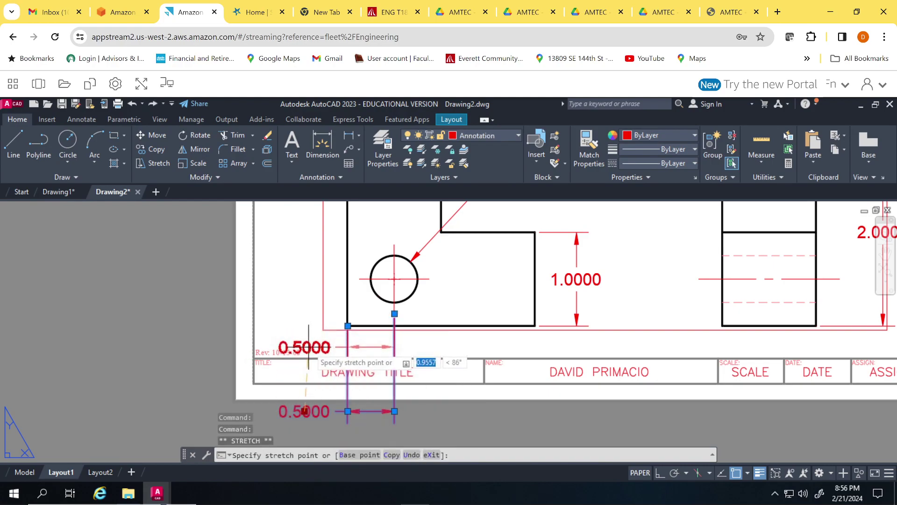
click(304, 341)
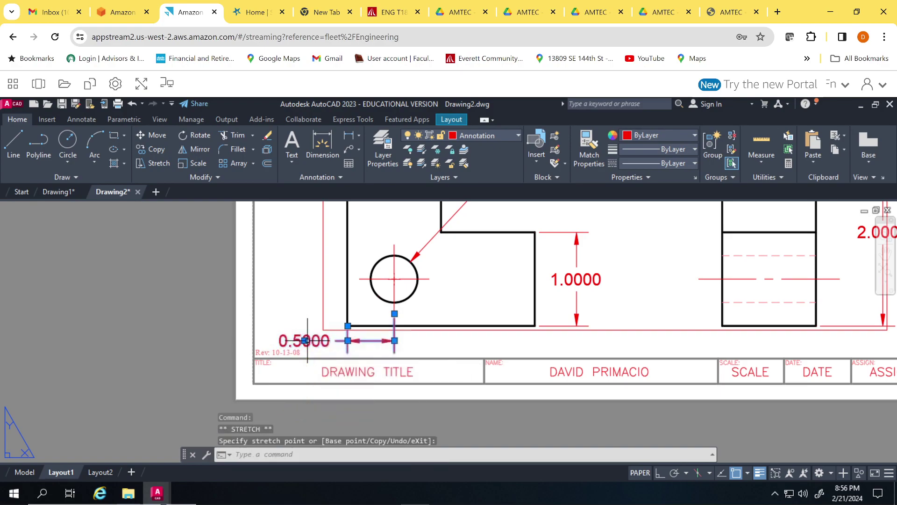
click(407, 411)
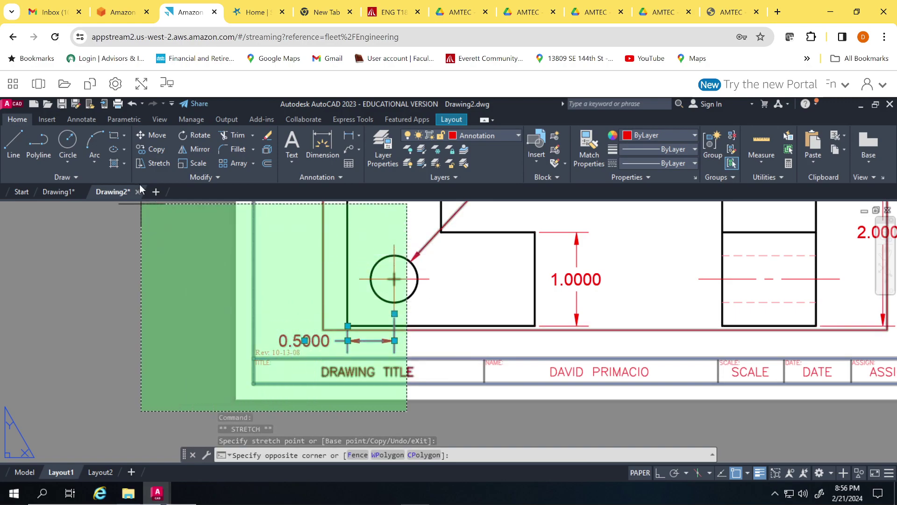
Add a vertical 0.5000 dimension from the hole centre line to the front view's lower-left corner
click(330, 150)
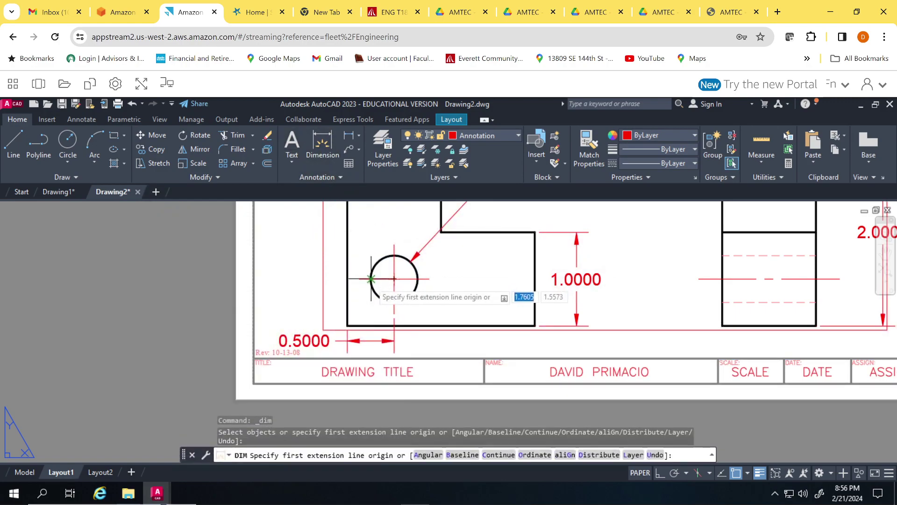
click(355, 283)
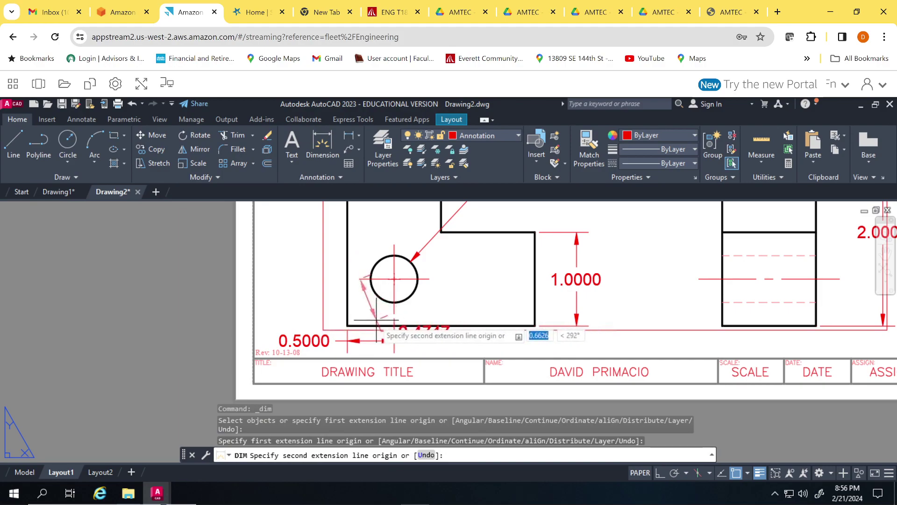
click(351, 322)
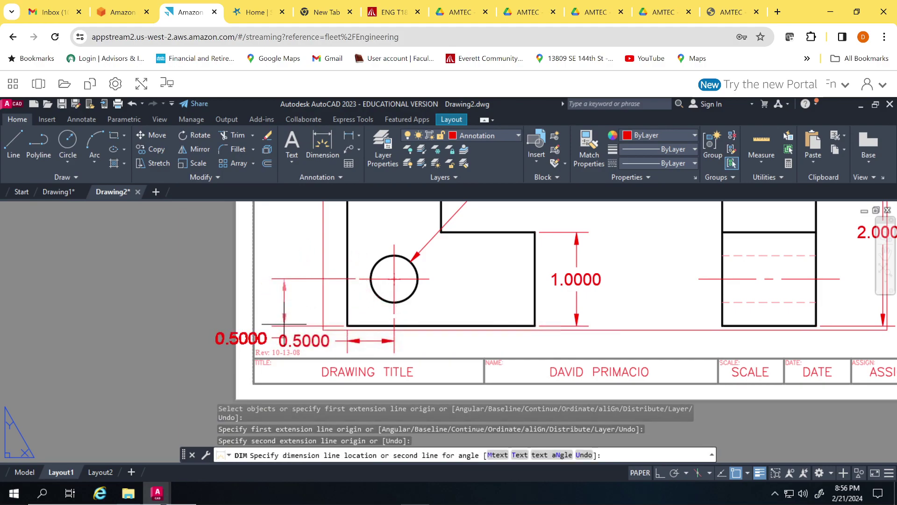
click(299, 340)
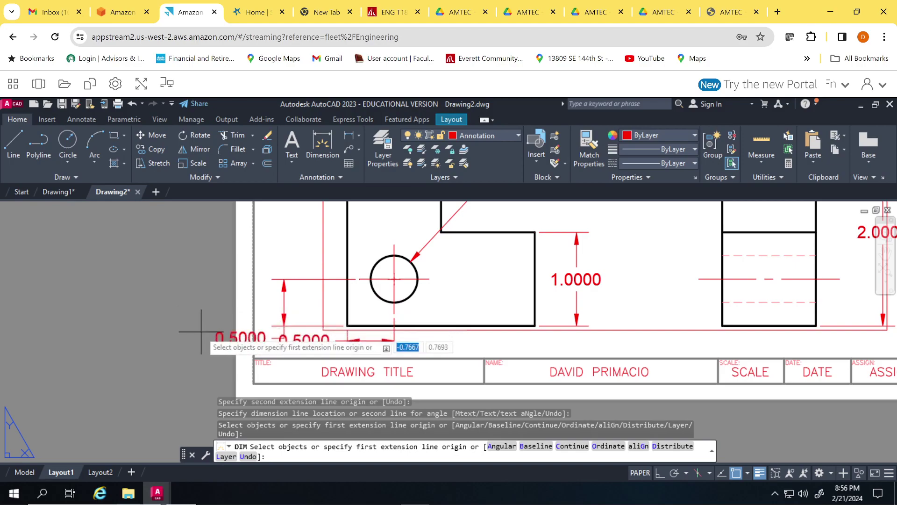
click(218, 337)
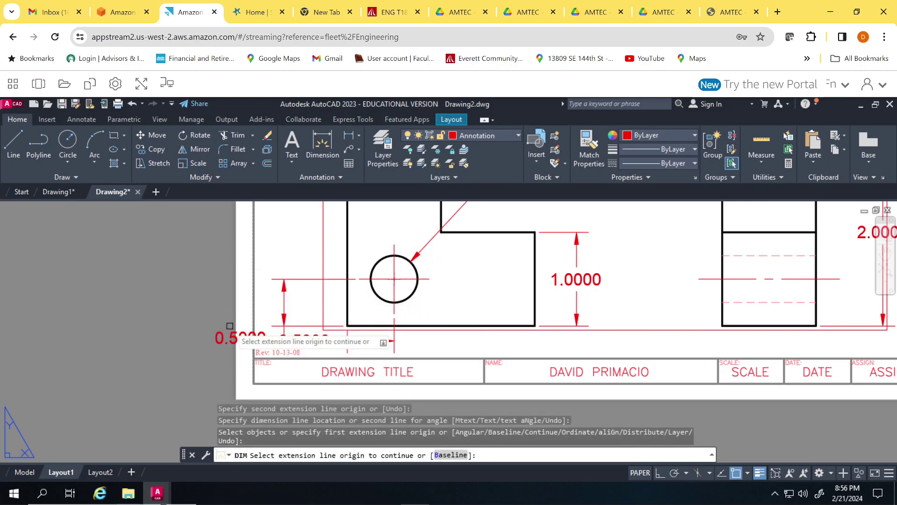
key(Escape)
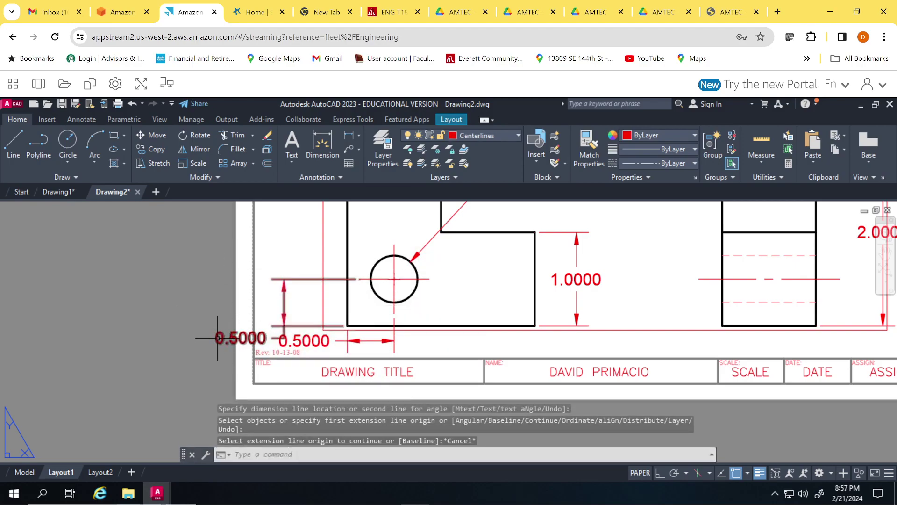
click(231, 338)
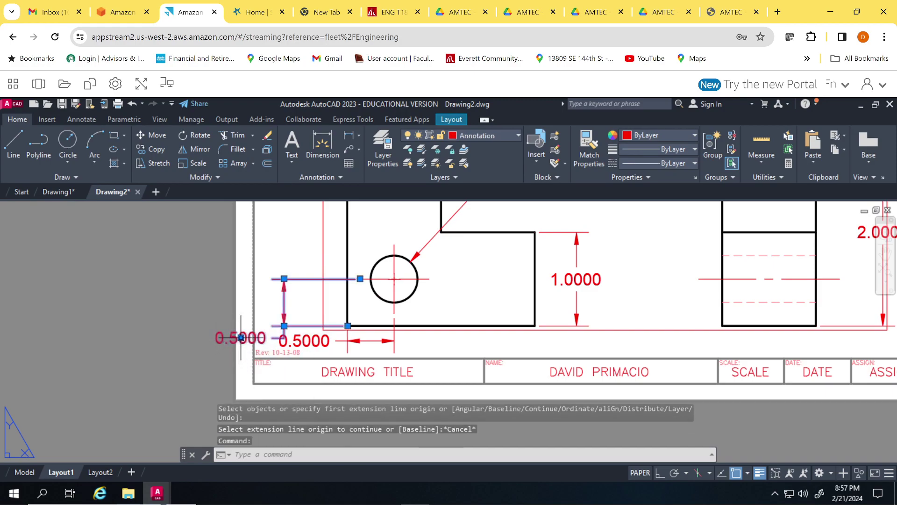
Move the vertical 0.5000 dimension beside the front view with its text above
click(241, 337)
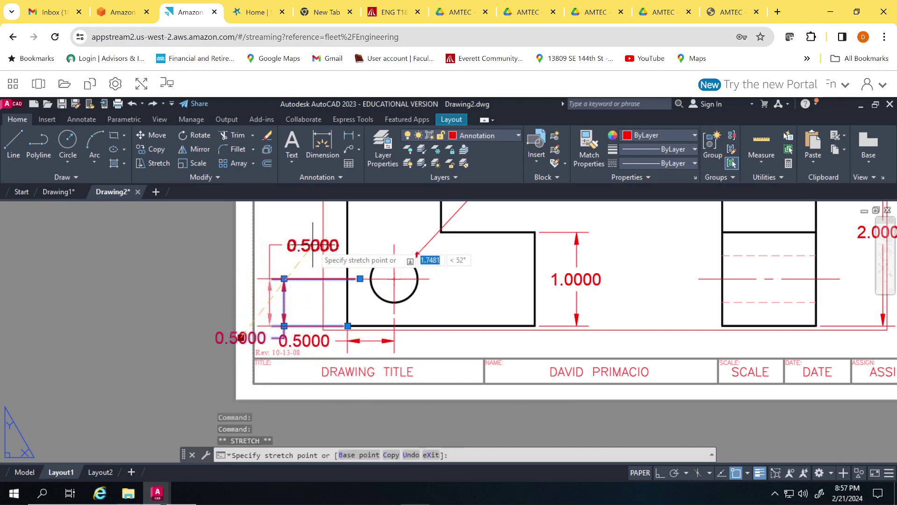
right_click(294, 253)
click(311, 335)
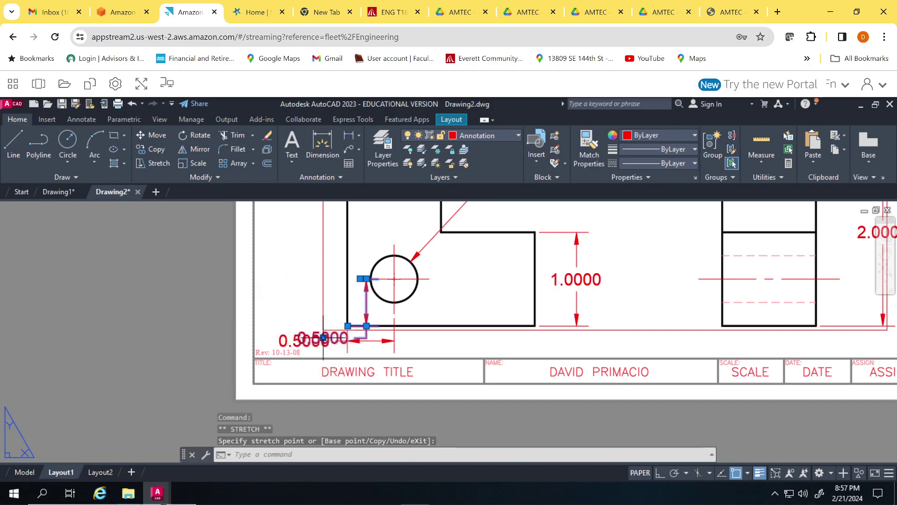
mouse_move(323, 337)
click(348, 361)
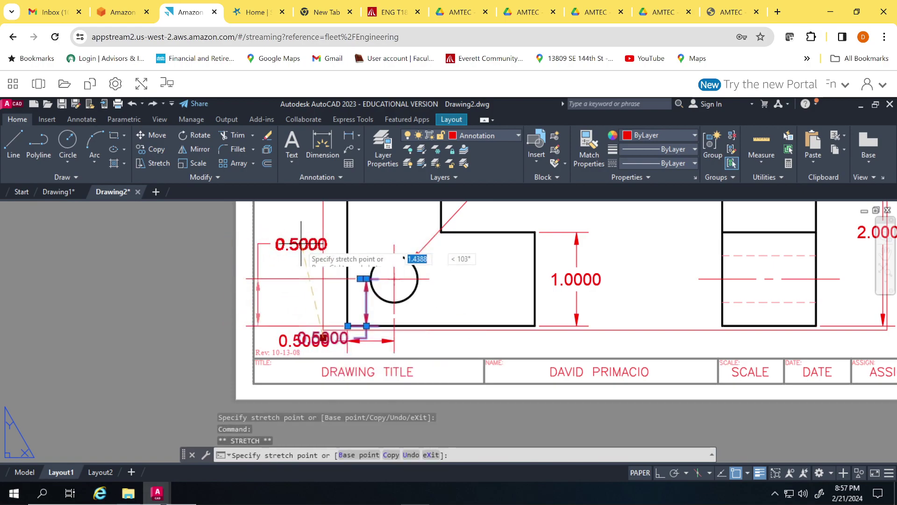
right_click(292, 299)
click(318, 345)
Pan and zoom the layout's lower area to check the dimensions fit on the sheet
click(200, 291)
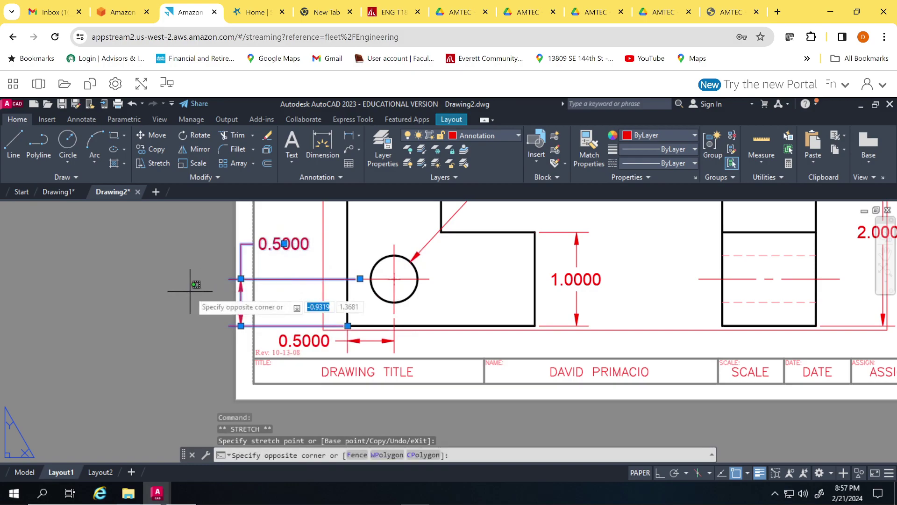
scroll(193, 281, down, 4)
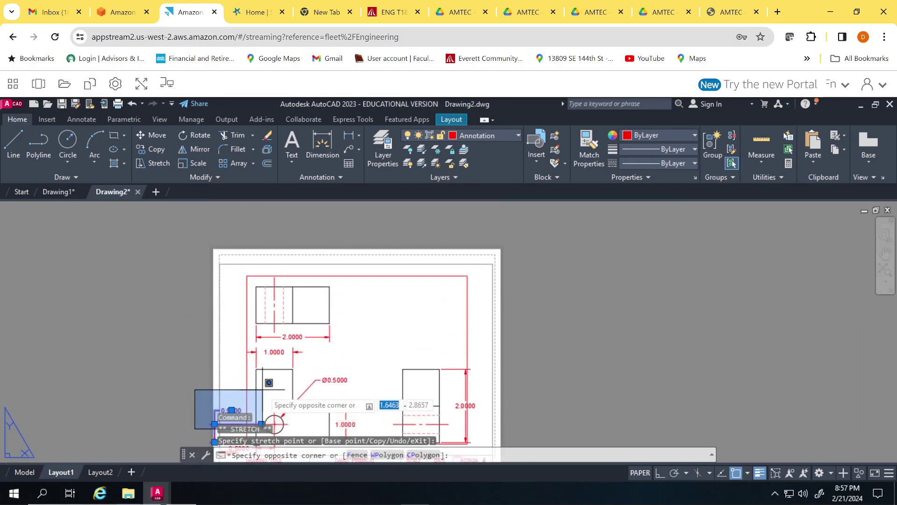
scroll(252, 374, down, 2)
key(Escape)
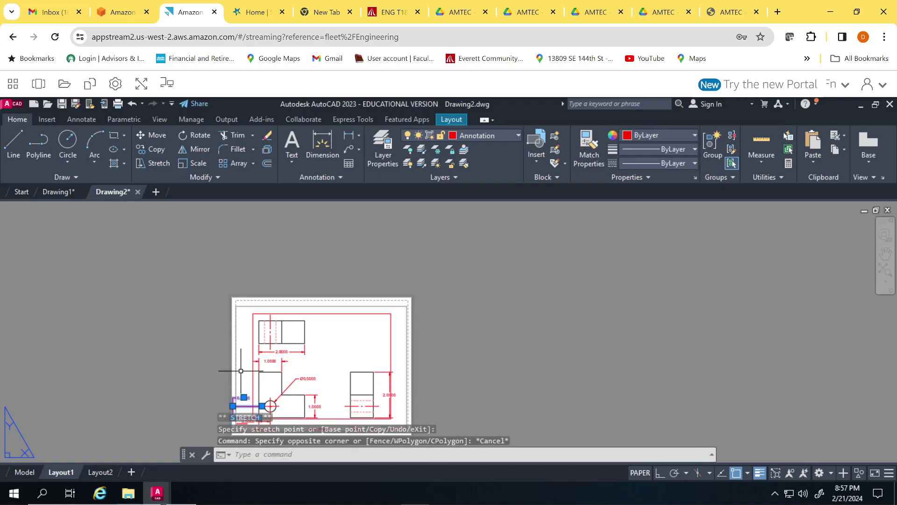
click(112, 352)
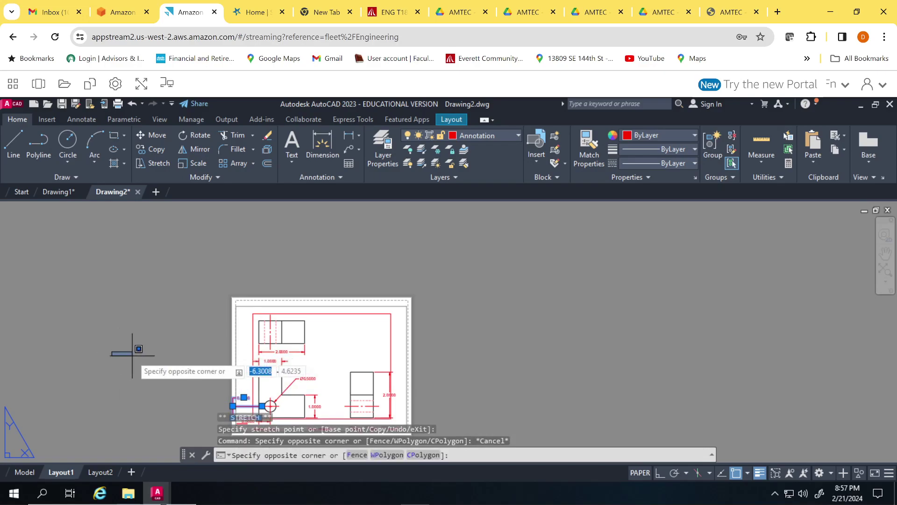
middle_drag(131, 356, 140, 279)
scroll(141, 279, up, 5)
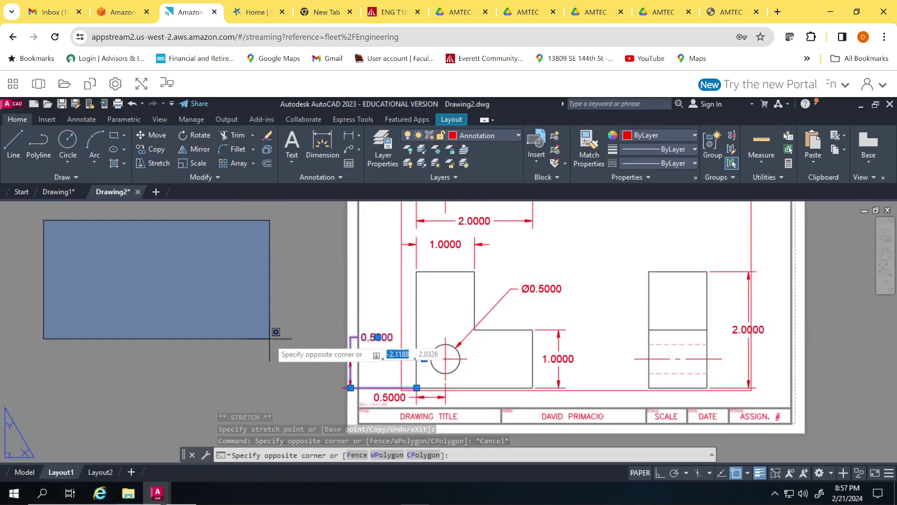
key(Escape)
key(Escape)
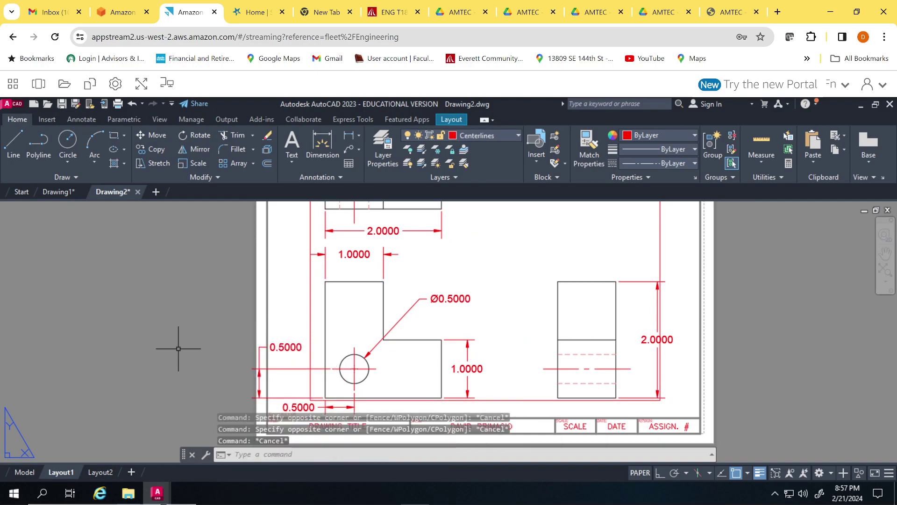
mouse_move(180, 350)
middle_down()
mouse_move(145, 315)
mouse_move(136, 330)
middle_up()
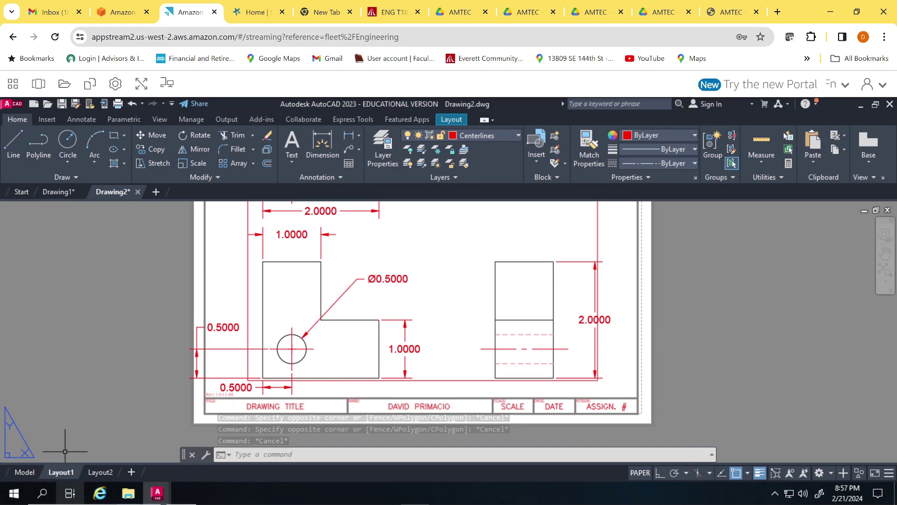
Switch to model space and frame the part's top, front and right views
click(26, 472)
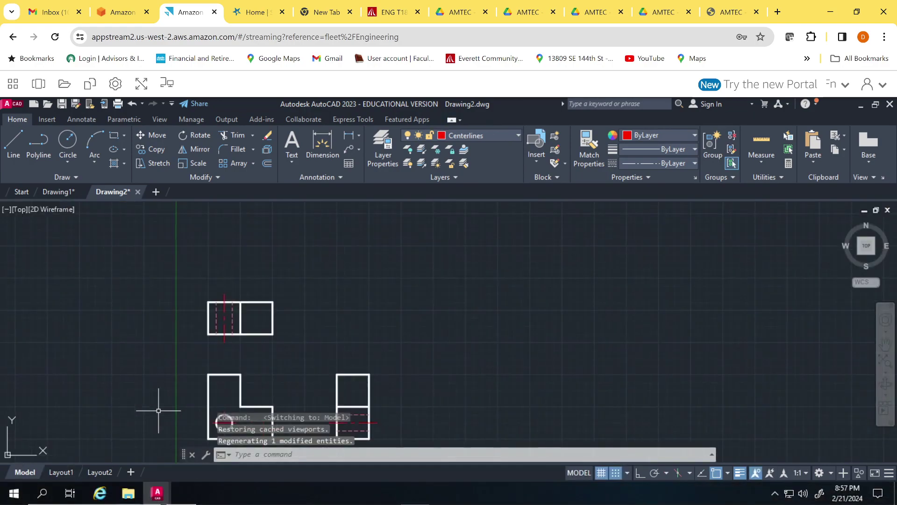
middle_drag(158, 410, 178, 328)
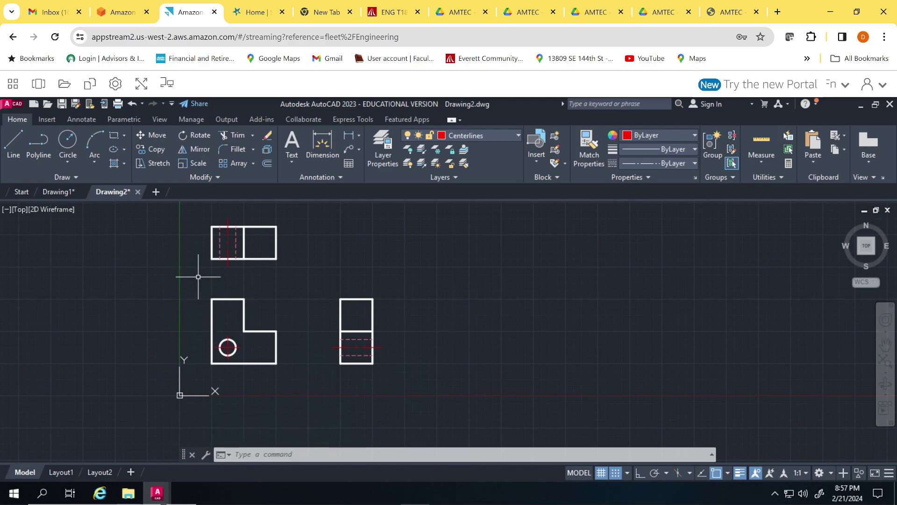
scroll(387, 273, up, 3)
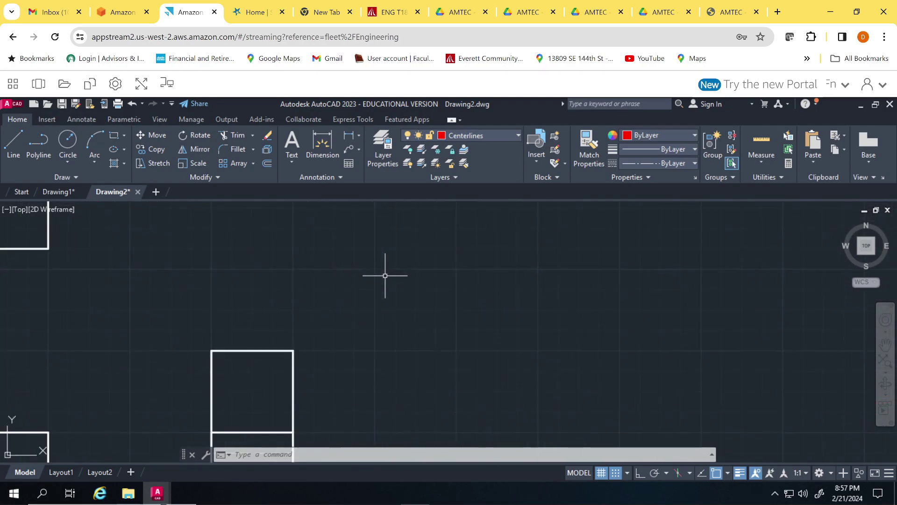
middle_drag(331, 268, 416, 268)
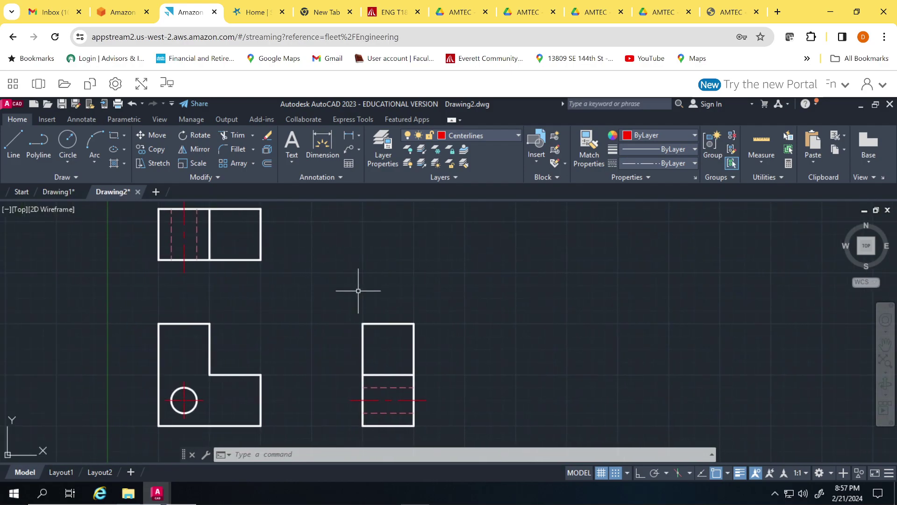